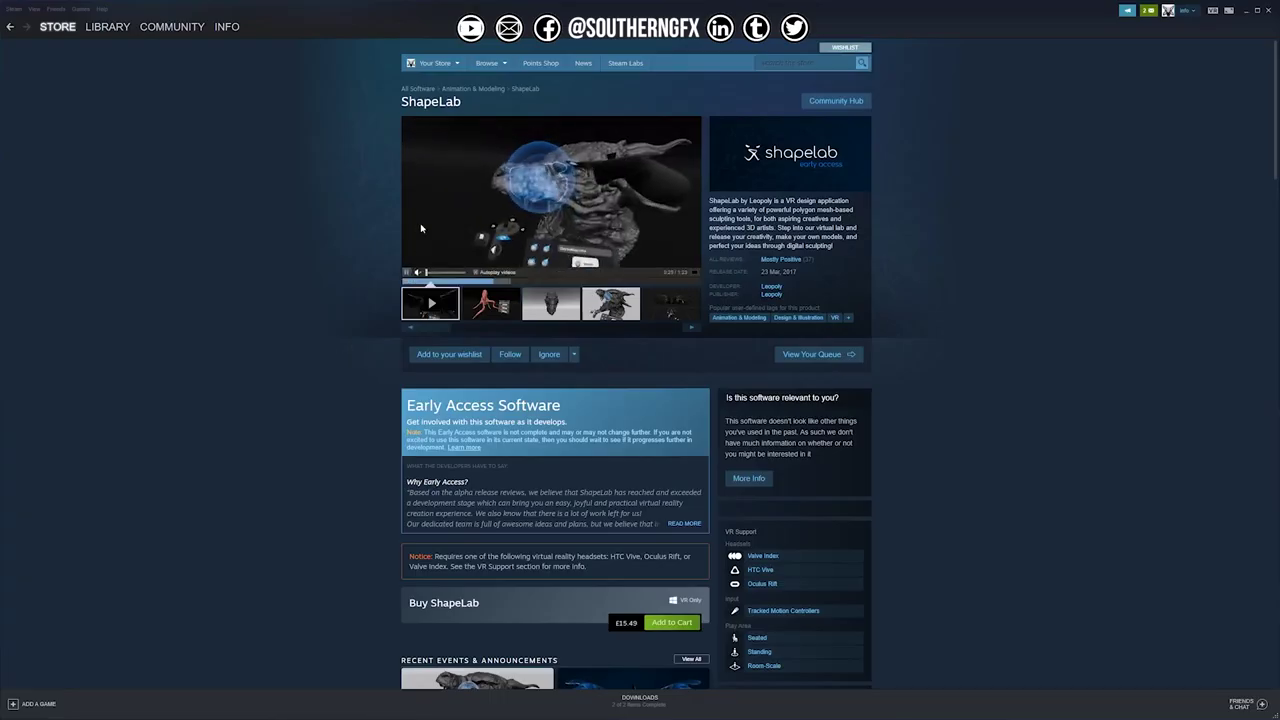
# Step: Look through the ShapeLab store page, including its description, early access notes and update notes
pyautogui.scroll(-5, 490, 227)
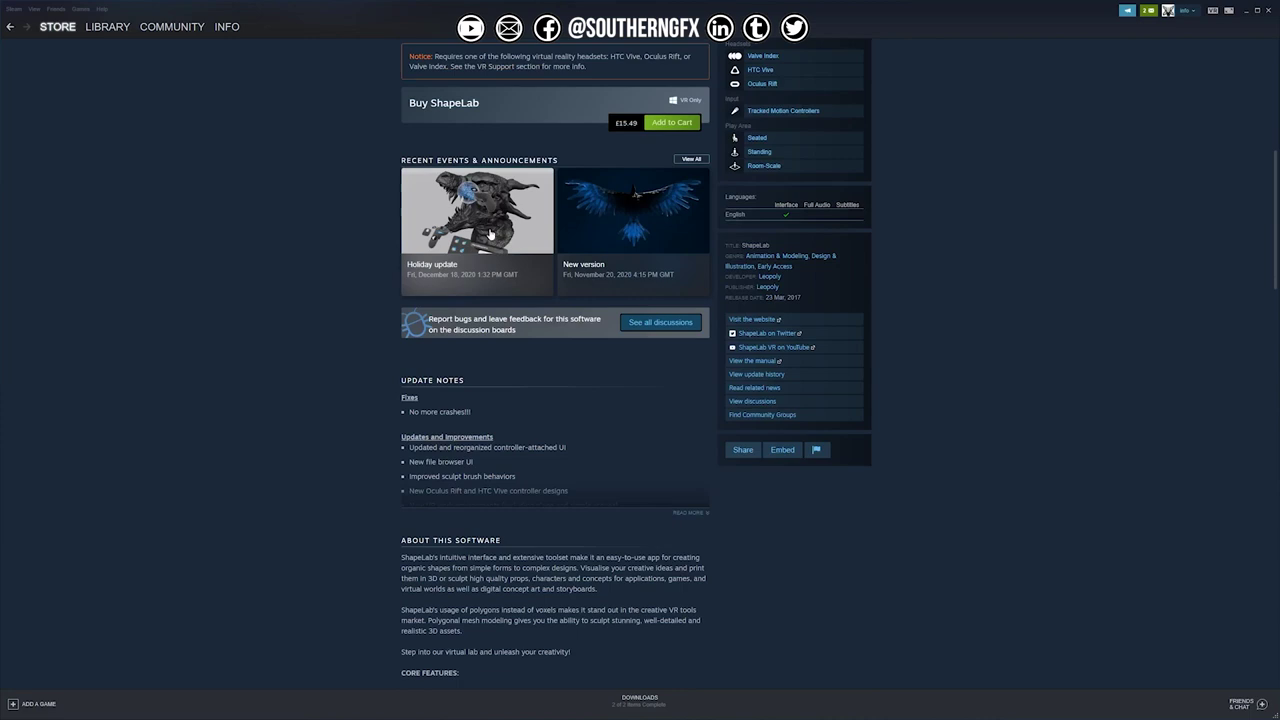
pyautogui.scroll(4, 490, 234)
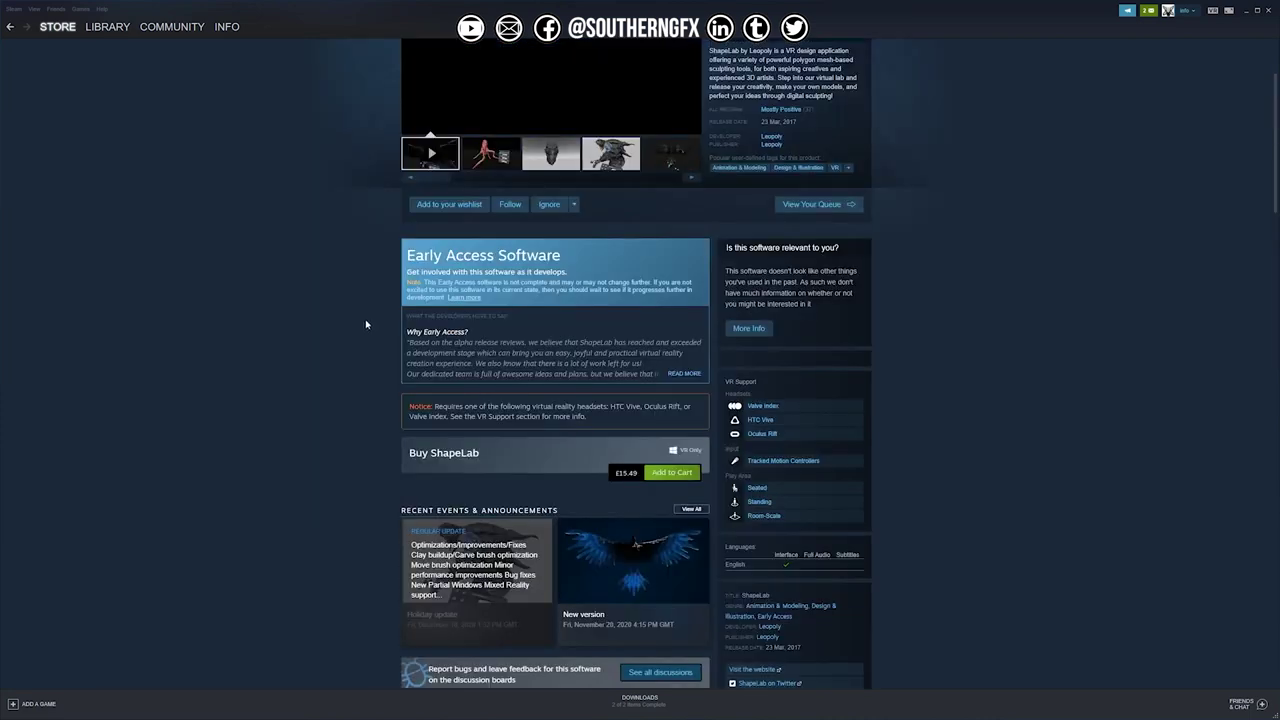
pyautogui.scroll(2, 366, 324)
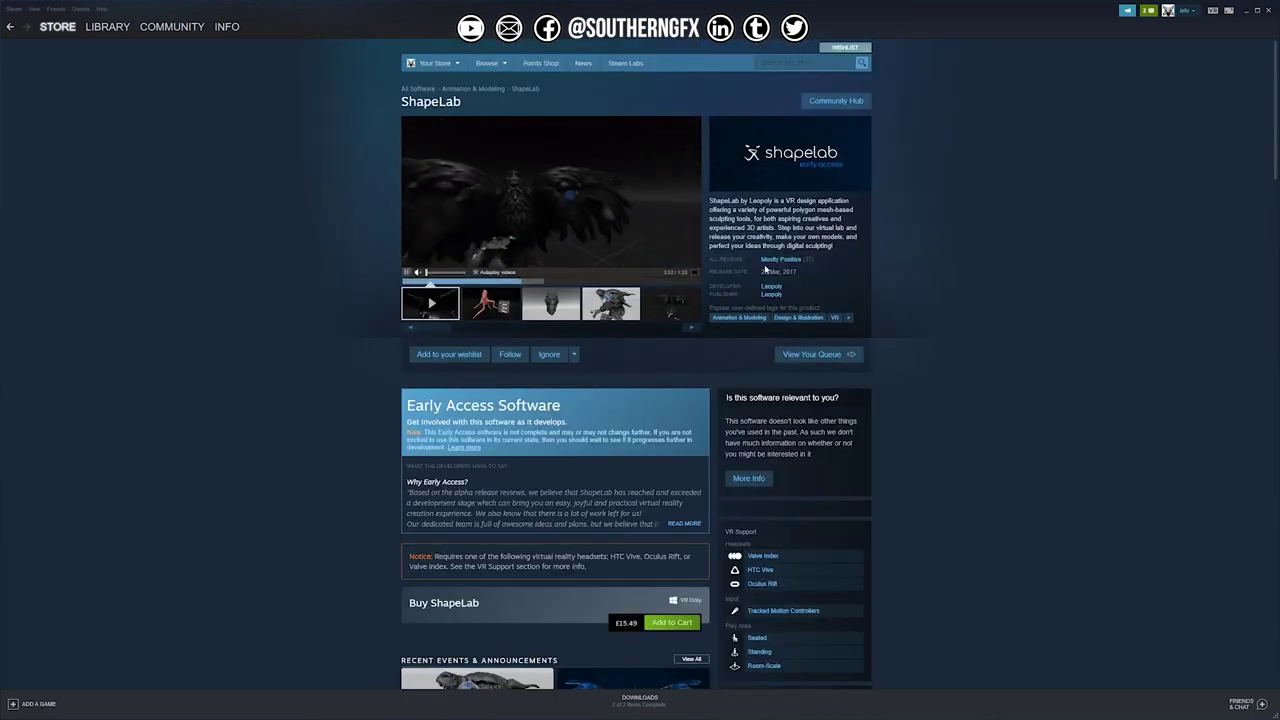
pyautogui.scroll(-2, 444, 432)
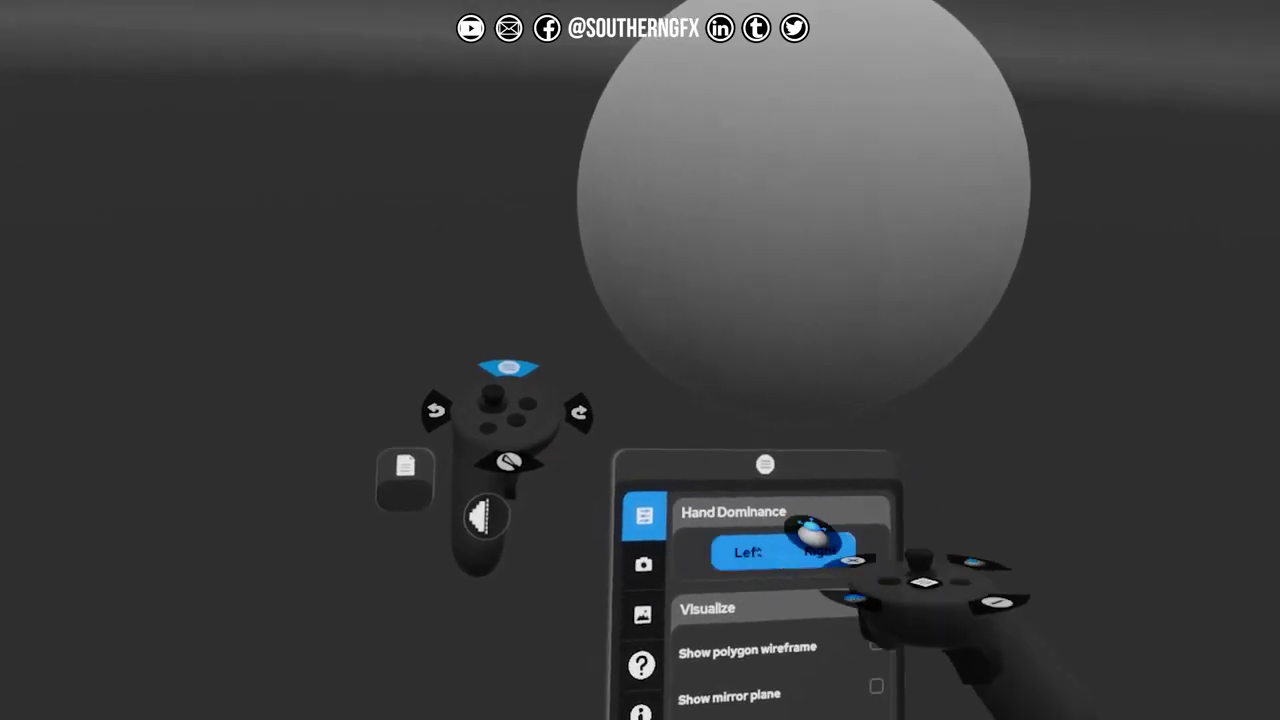
# Step: Set the hand dominance to Left and try the Smooth and Clay buildup/carve brushes on the sphere
pyautogui.click(748, 552)
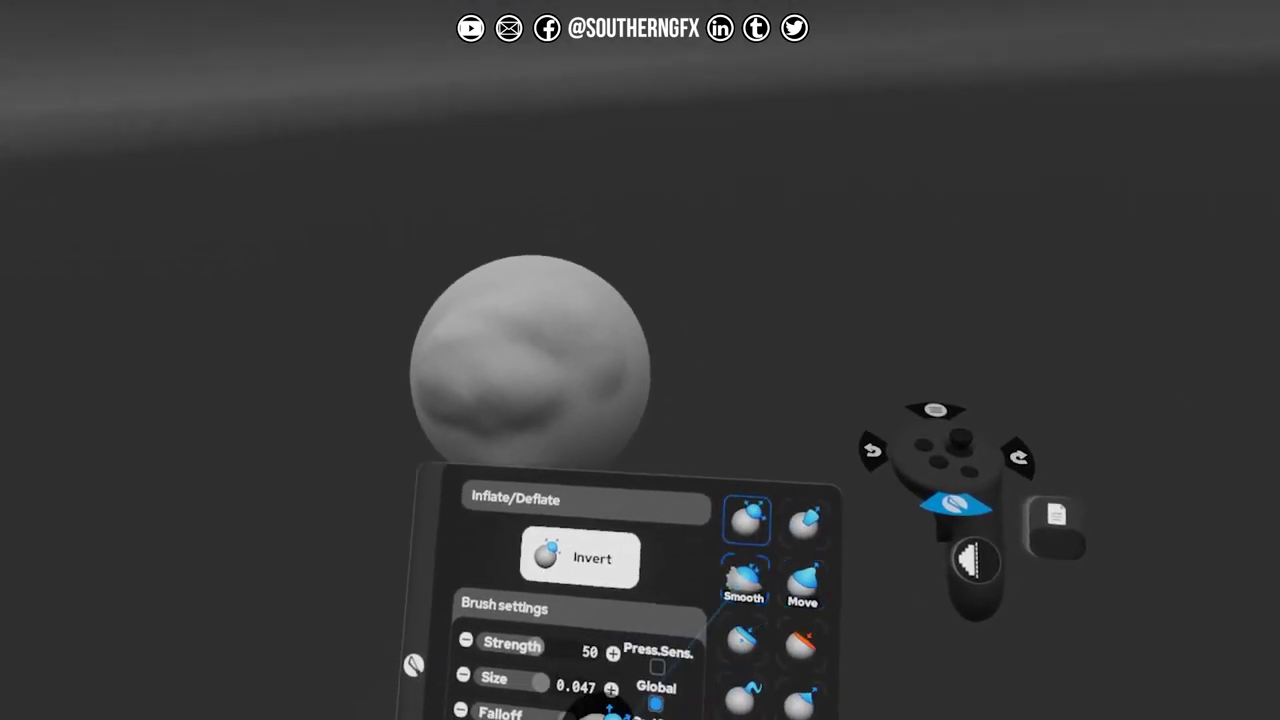
pyautogui.click(746, 572)
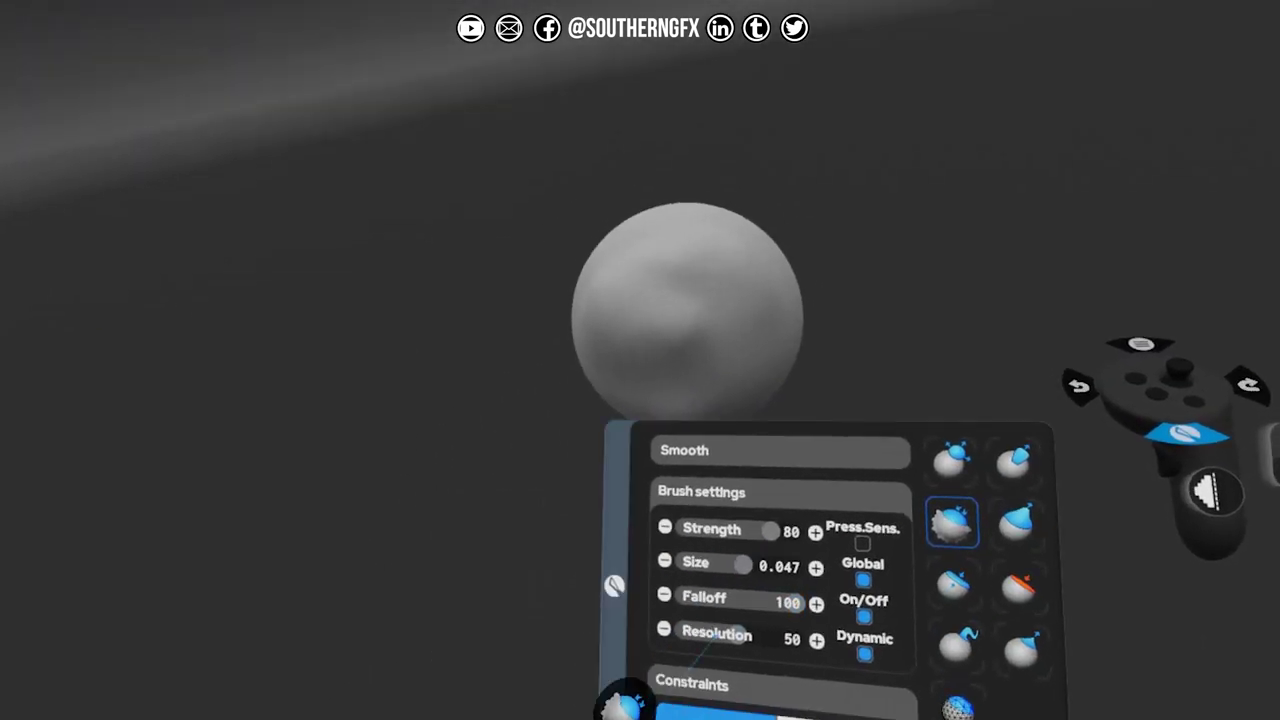
pyautogui.press('Right')
pyautogui.press('Down')
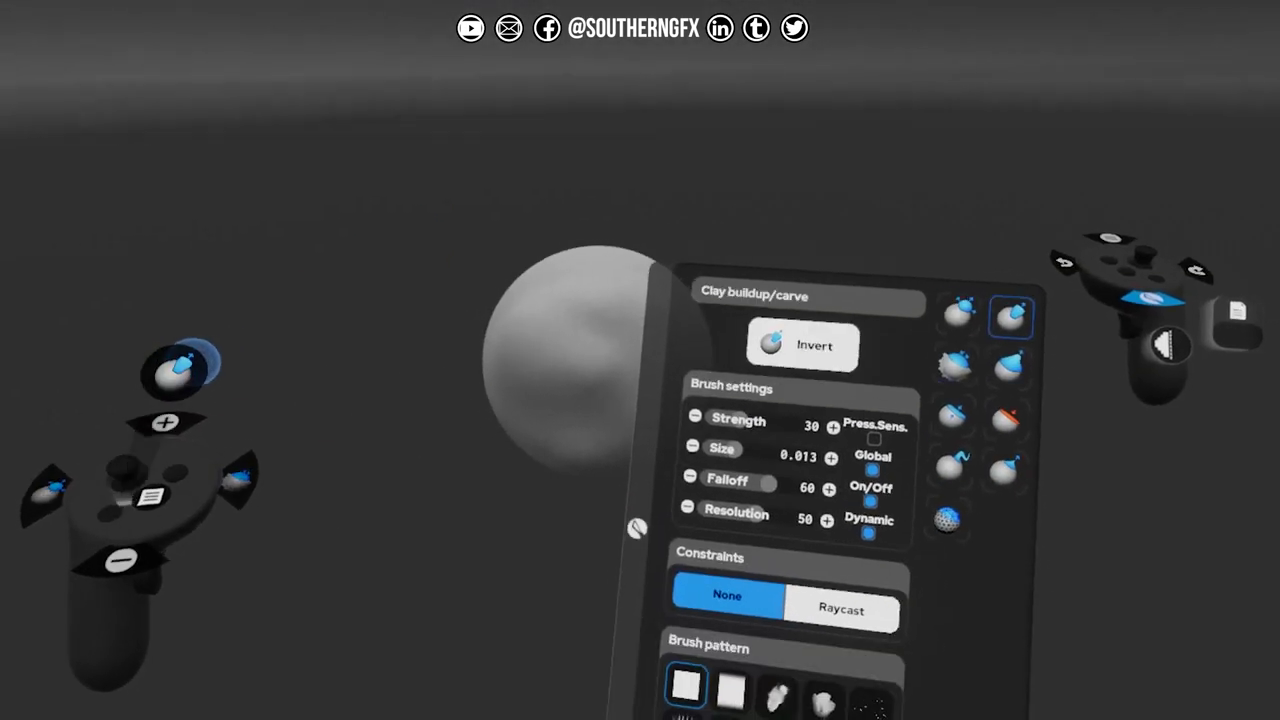
pyautogui.press('Right')
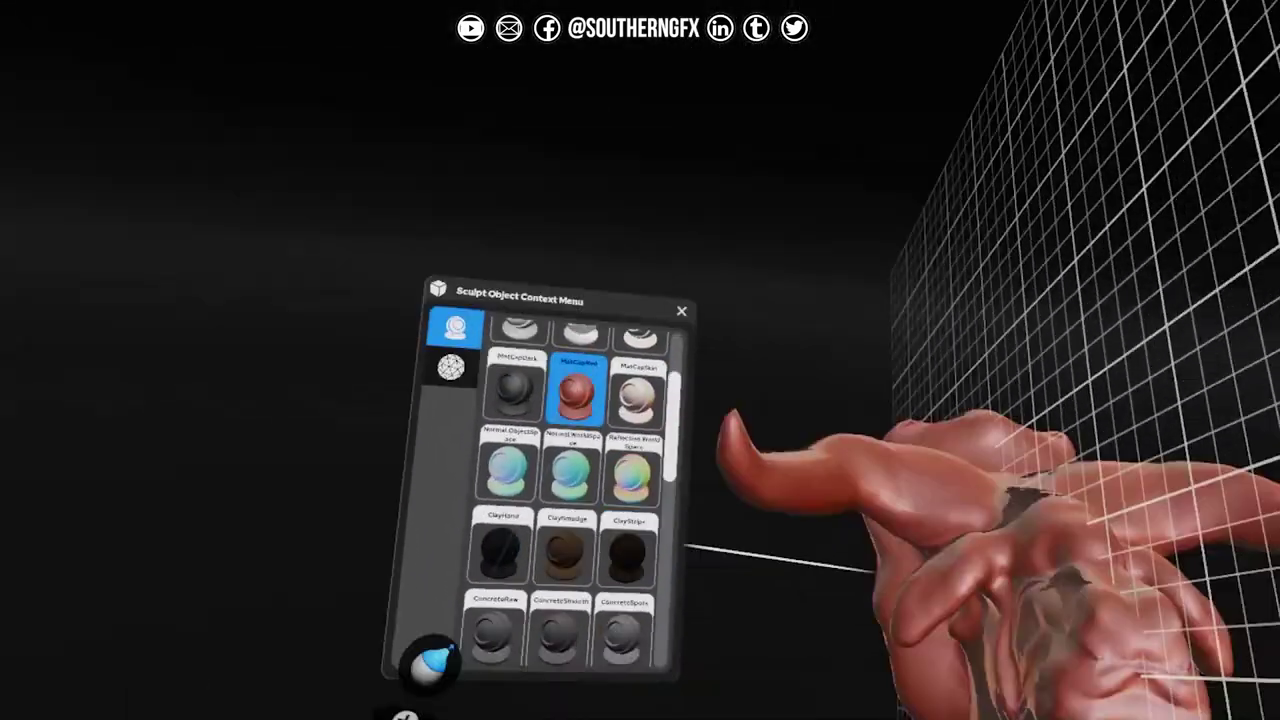
# Step: Try the MatCapSkin and ConcreteRaw materials on the horned head, subdividing and regularizing its mesh in between
pyautogui.click(637, 395)
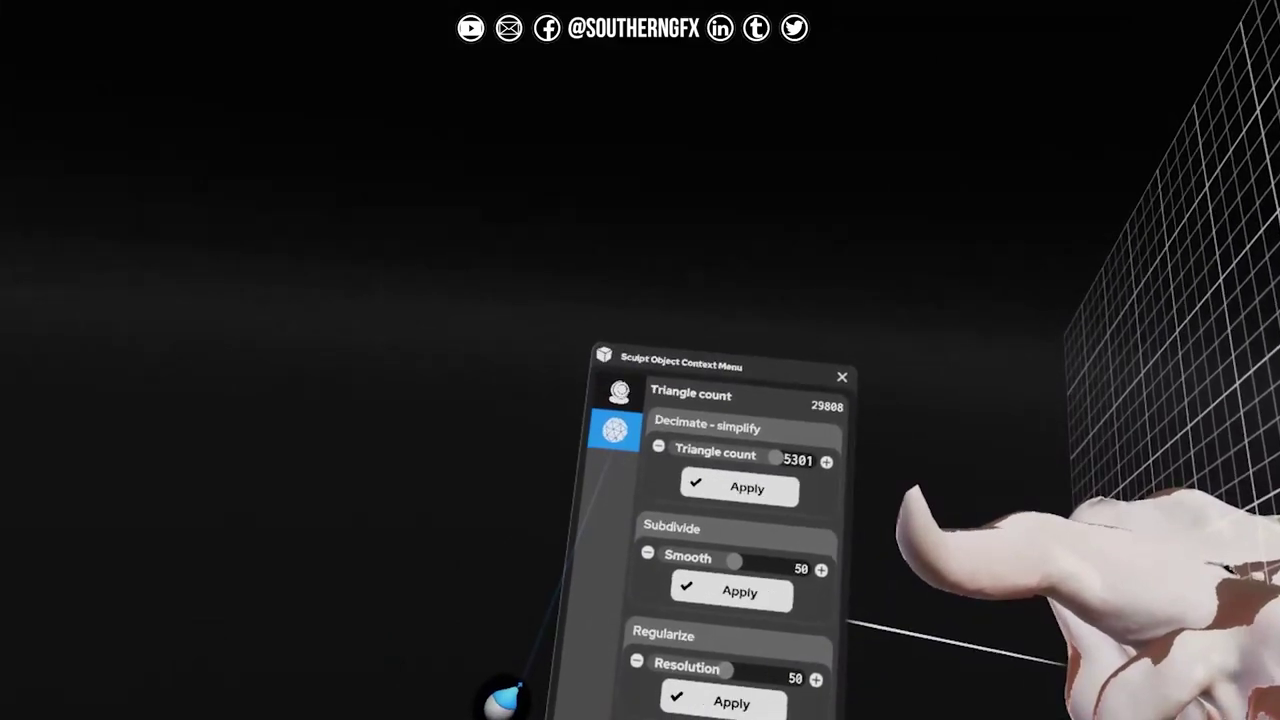
pyautogui.click(731, 592)
pyautogui.click(723, 703)
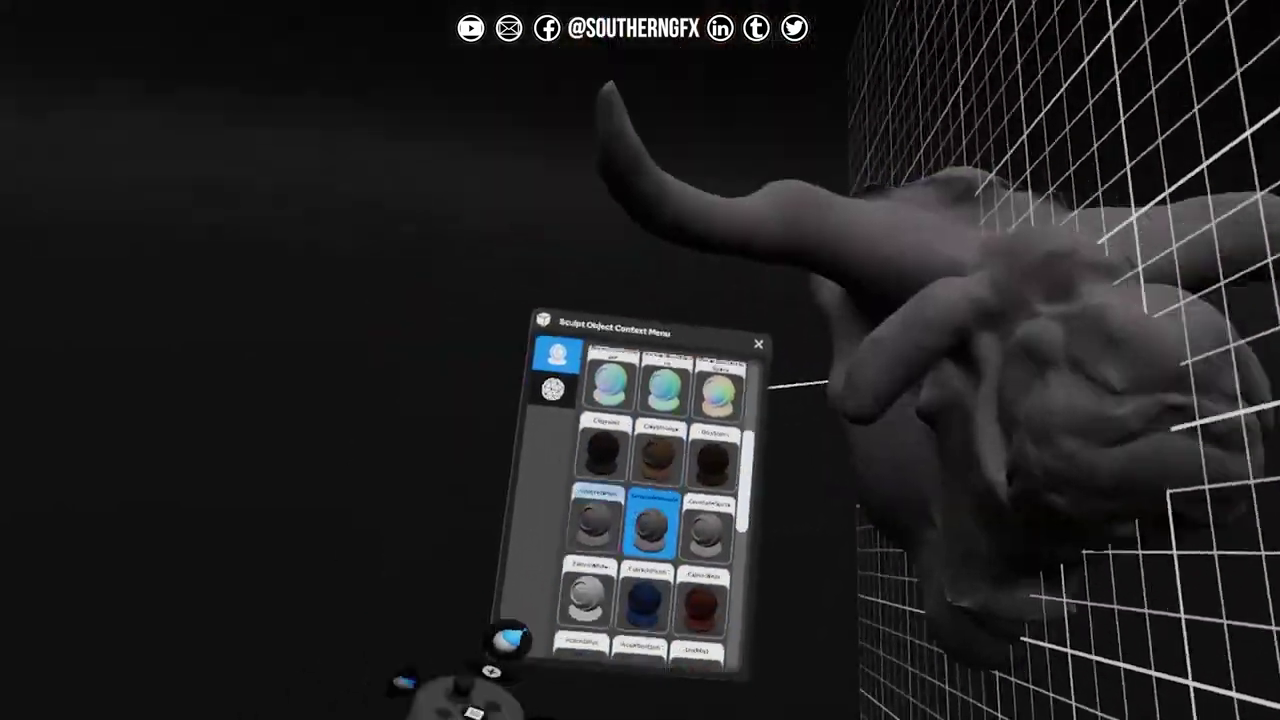
pyautogui.click(596, 515)
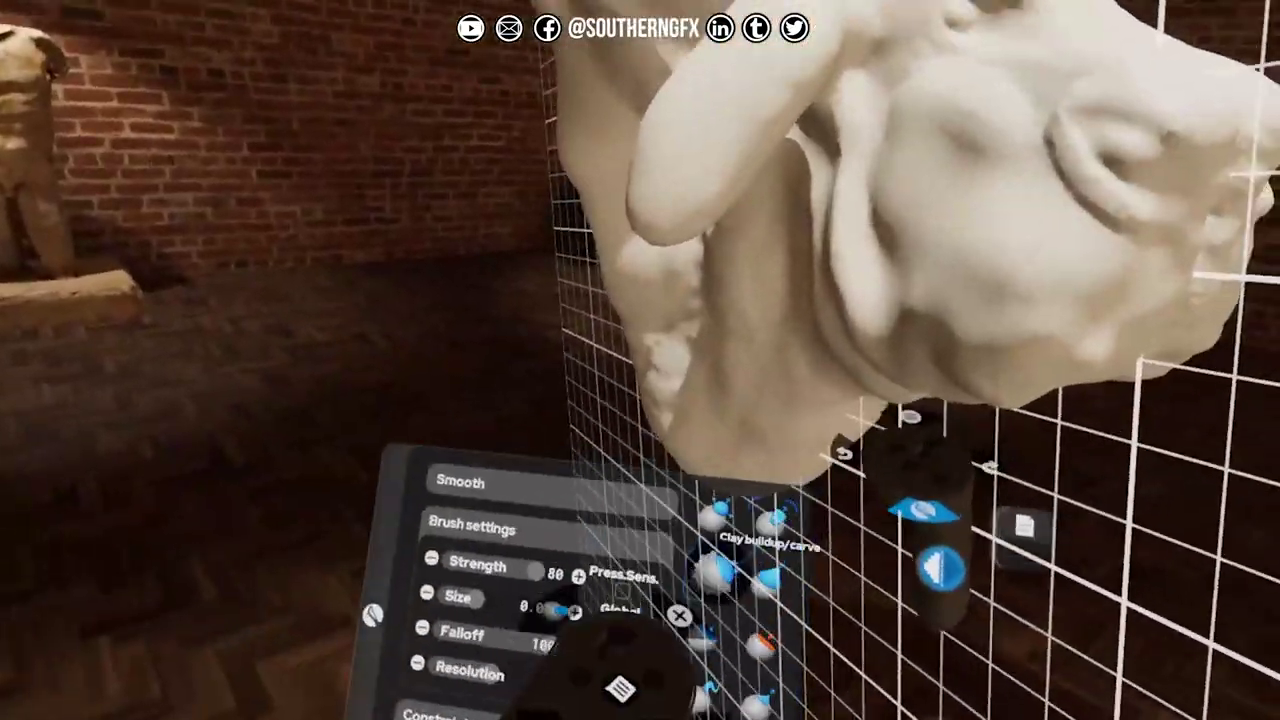
# Step: Select the Clay buildup/carve brush and try several materials on the bull head, including Normal Object Space and ConcreteSpots
pyautogui.click(776, 518)
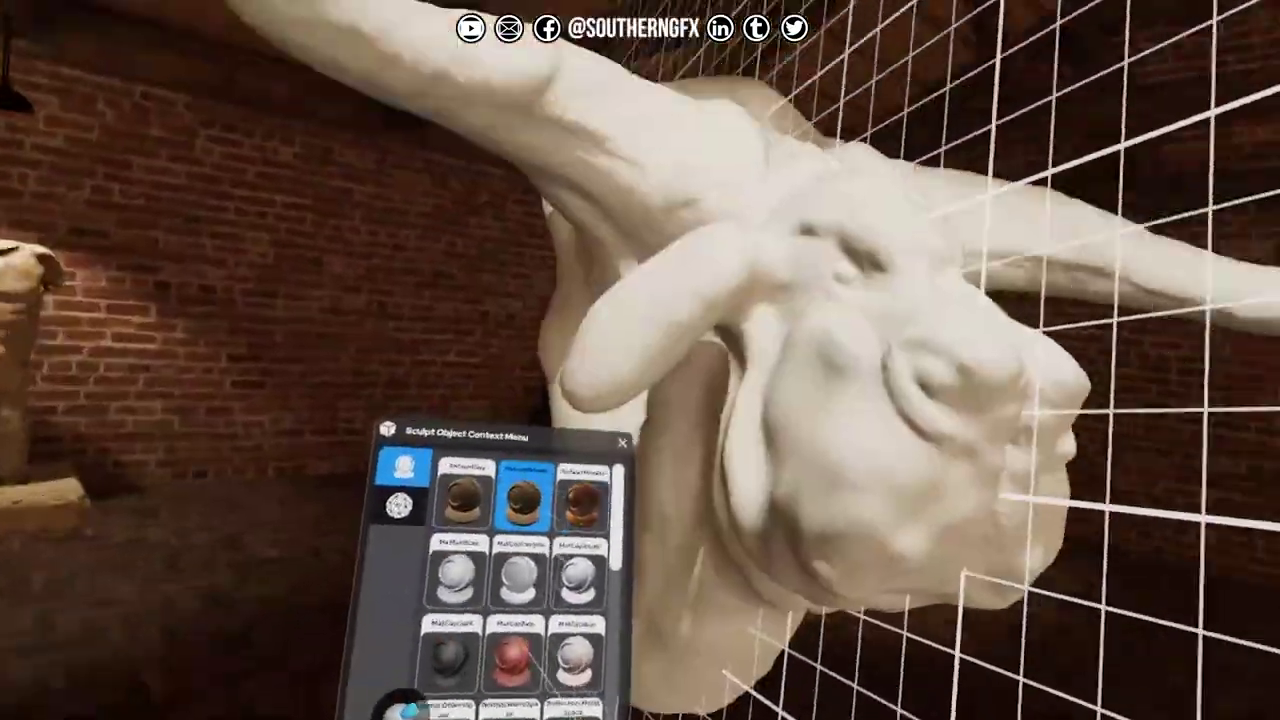
pyautogui.click(630, 432)
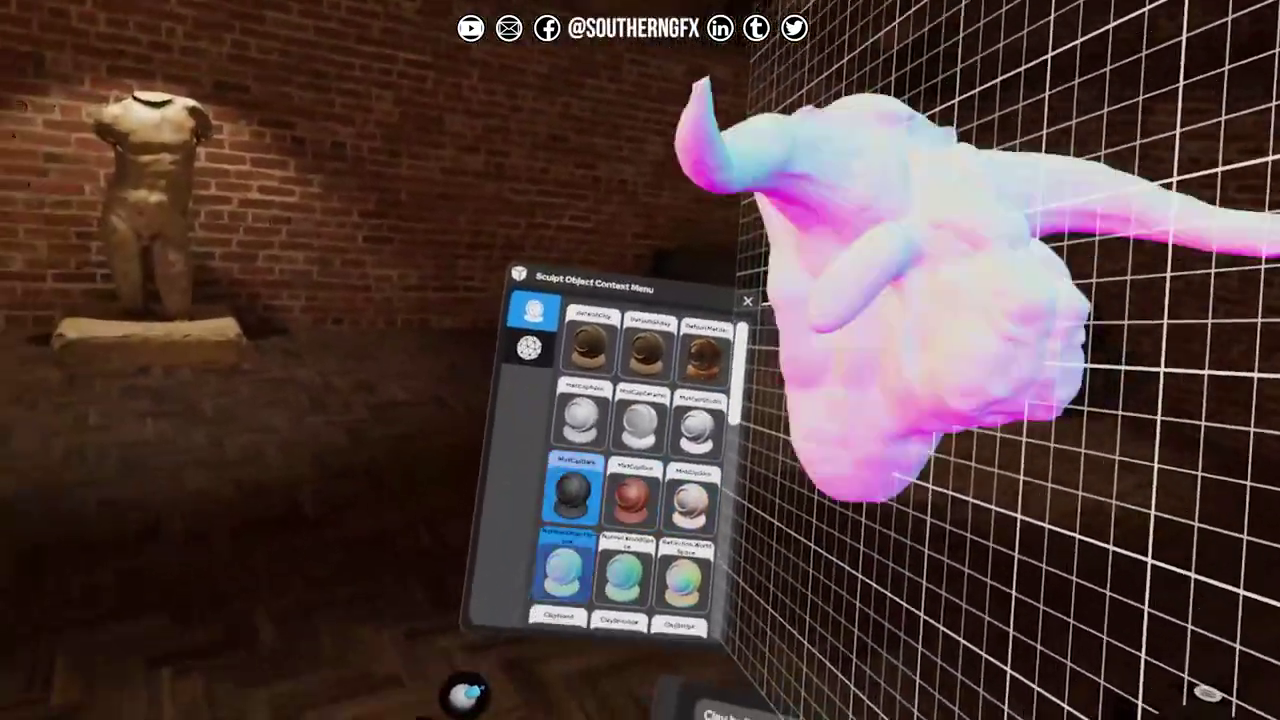
pyautogui.scroll(-3, 600, 490)
pyautogui.click(608, 505)
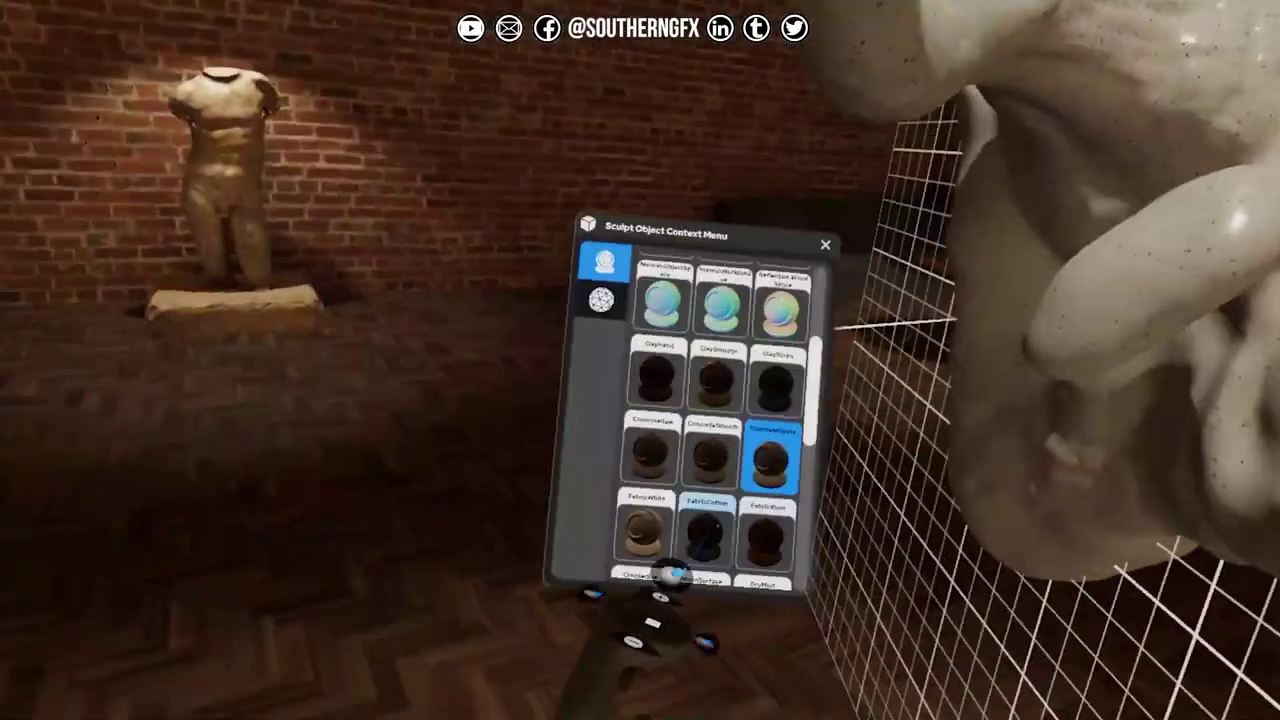
pyautogui.click(425, 530)
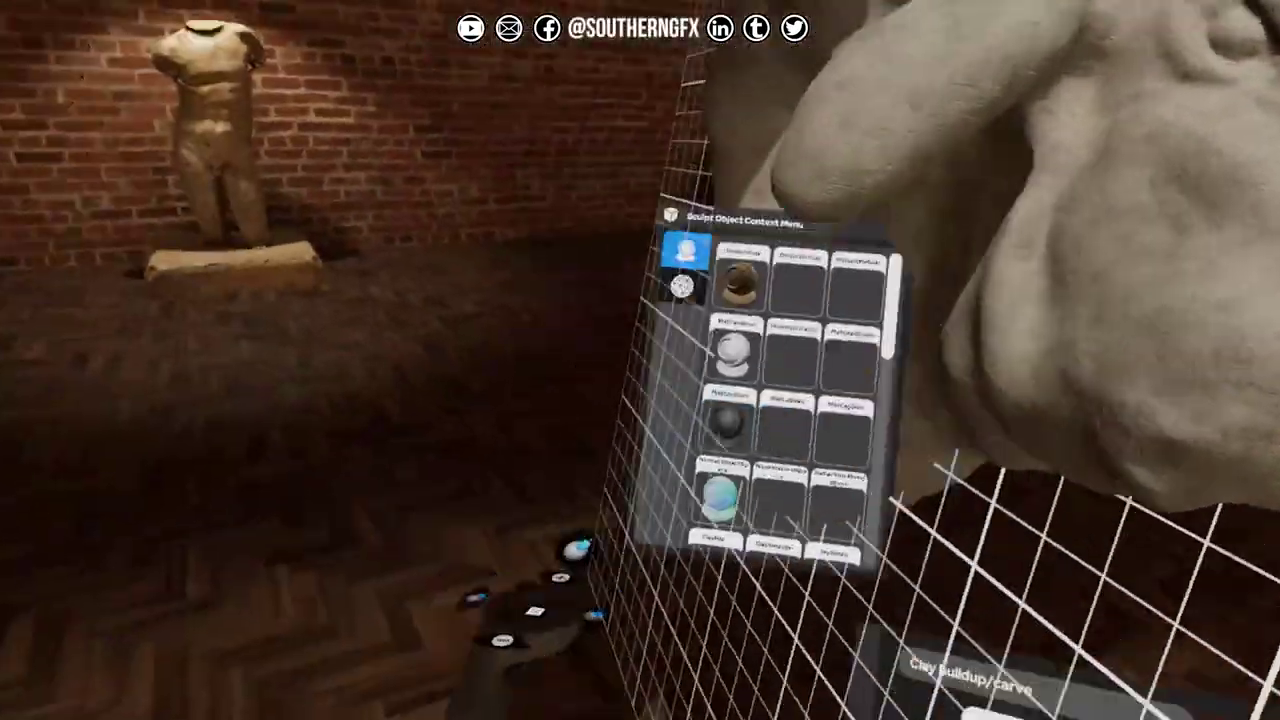
pyautogui.click(620, 400)
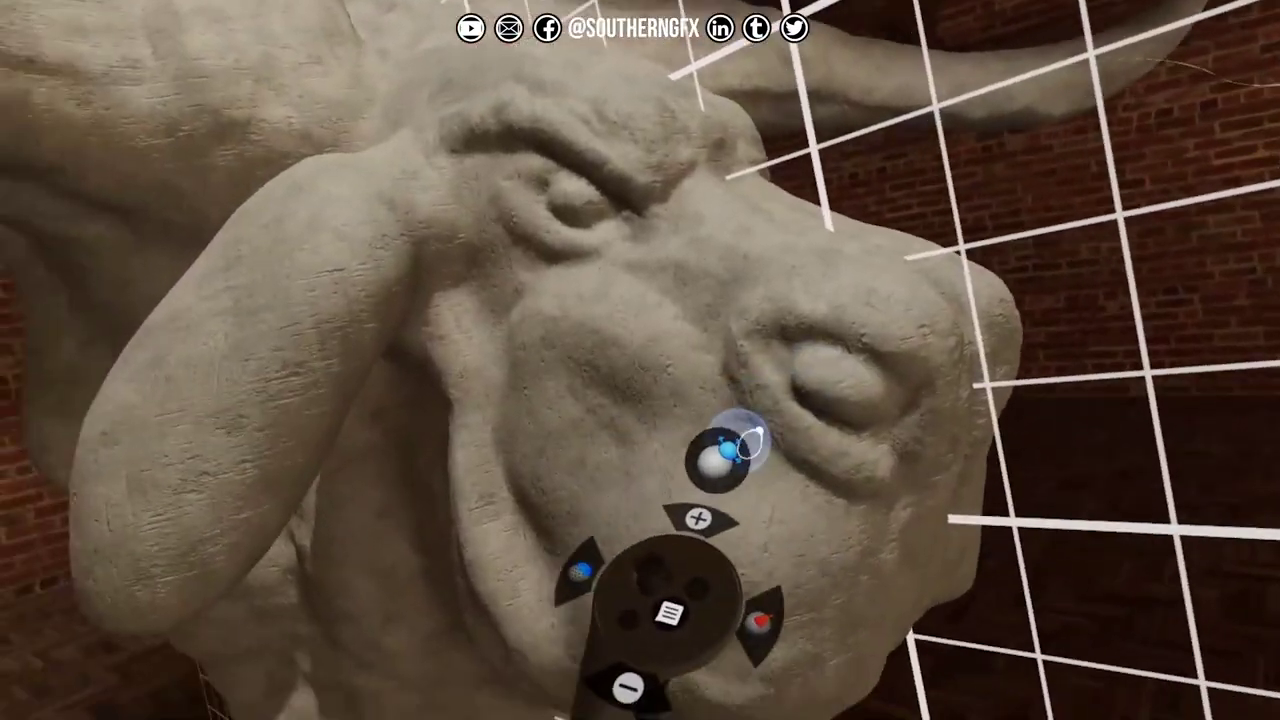
# Step: Carve out the bull's nostril and shape its rim, alternating the Inflate/Deflate and Clay buildup/carve brushes
pyautogui.press('Right')
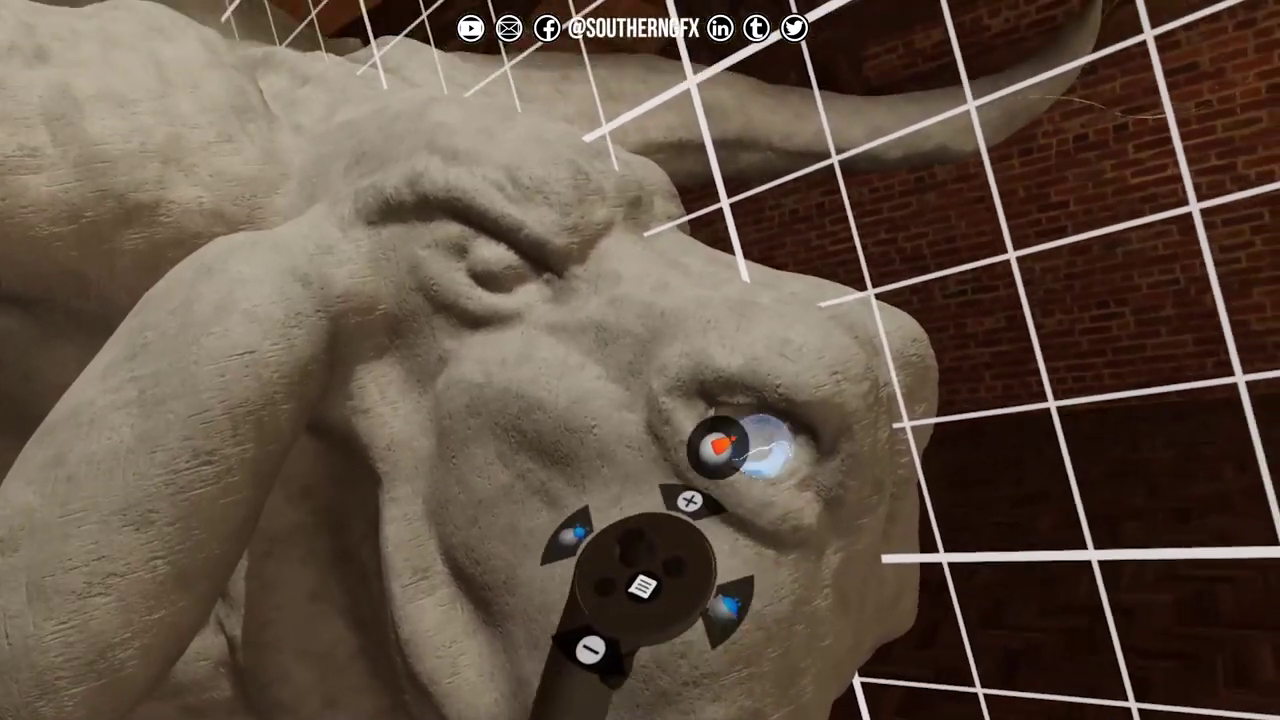
pyautogui.press('Right')
pyautogui.press('Right')
pyautogui.press('Right')
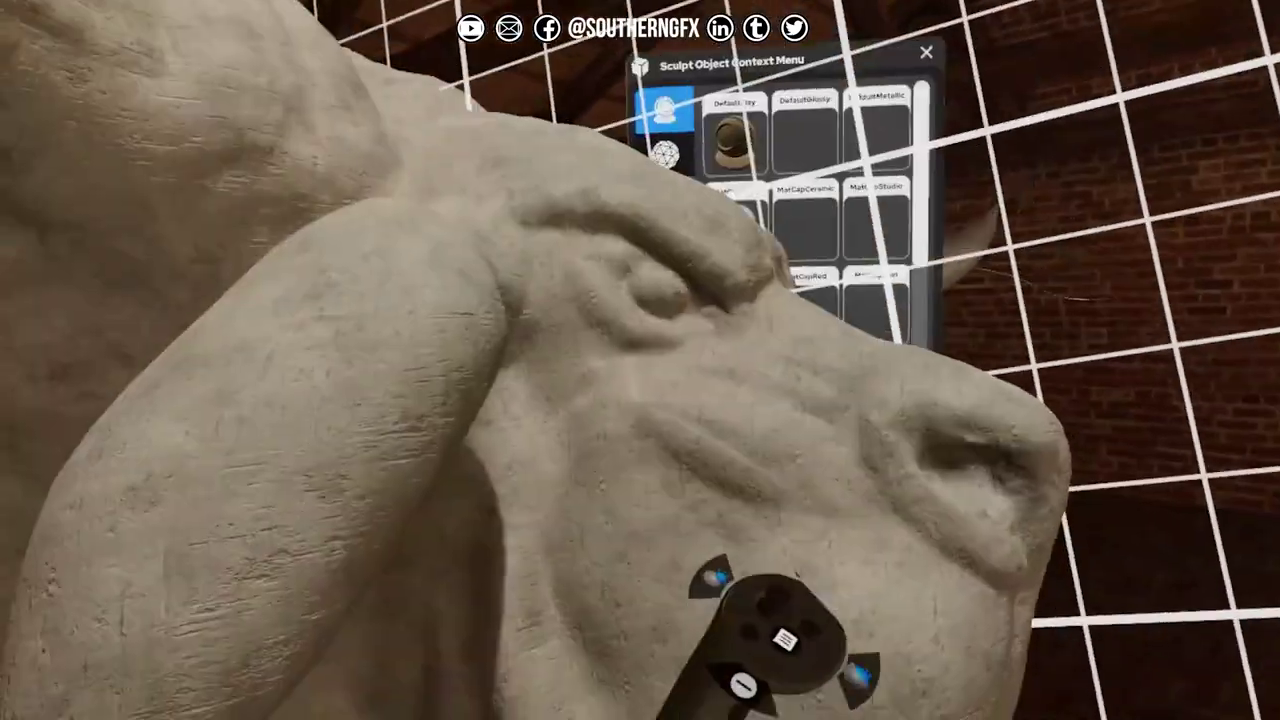
# Step: Try MatCapDark and other materials on the bull head to check how the sculpted forms shade
pyautogui.click(769, 325)
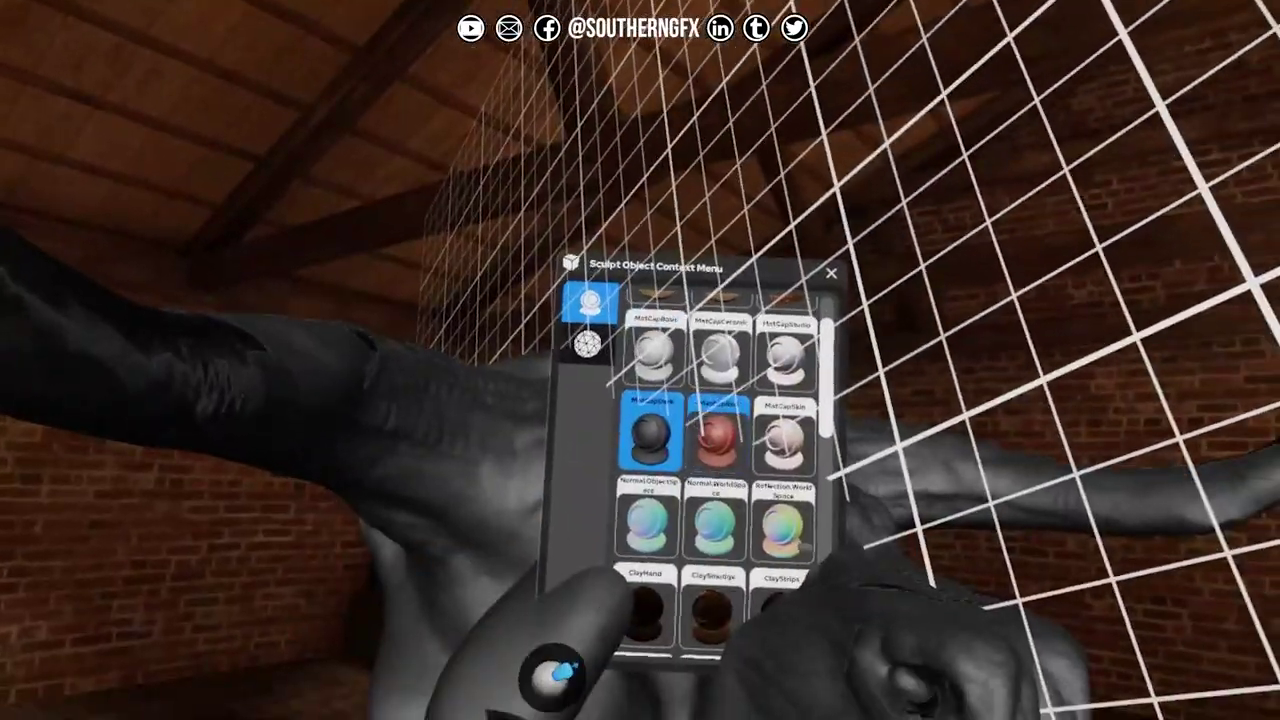
pyautogui.scroll(-3, 716, 435)
pyautogui.click(620, 371)
pyautogui.scroll(1, 716, 435)
pyautogui.click(651, 386)
pyautogui.press('Escape')
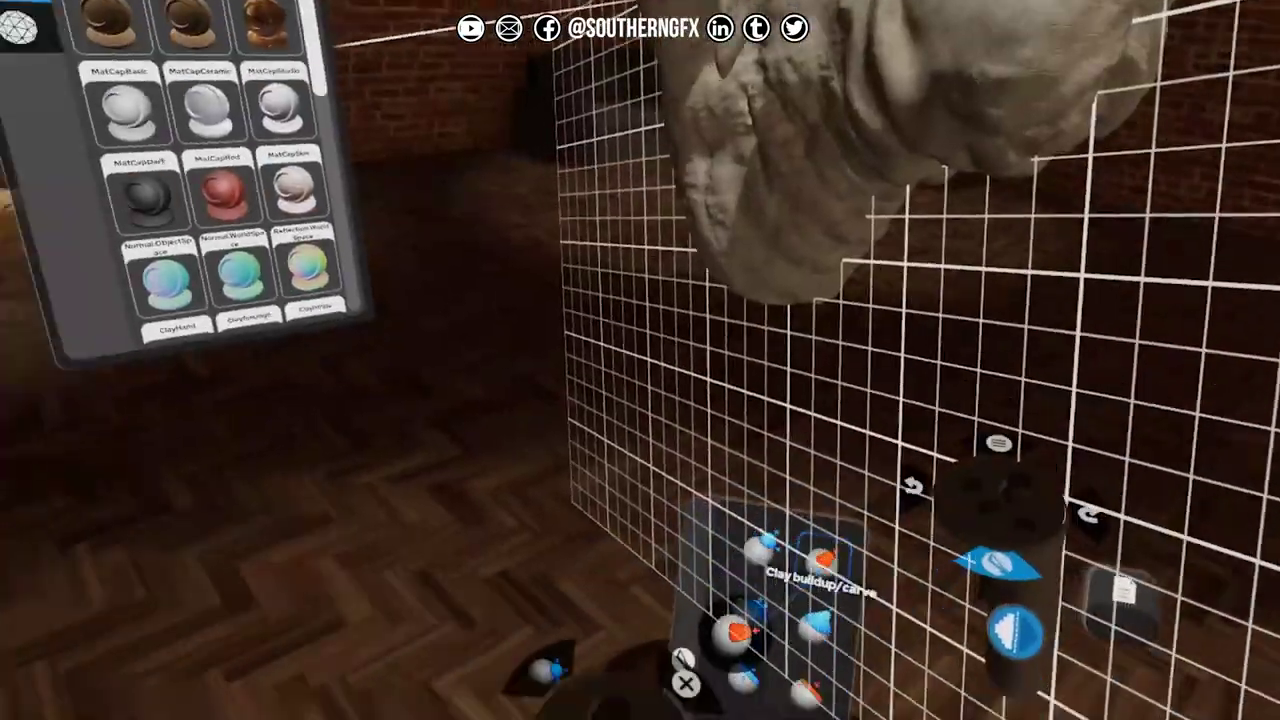
# Step: Detail the bull head's wrinkles with the Clay buildup/carve brush and give it a concrete material
pyautogui.click(834, 580)
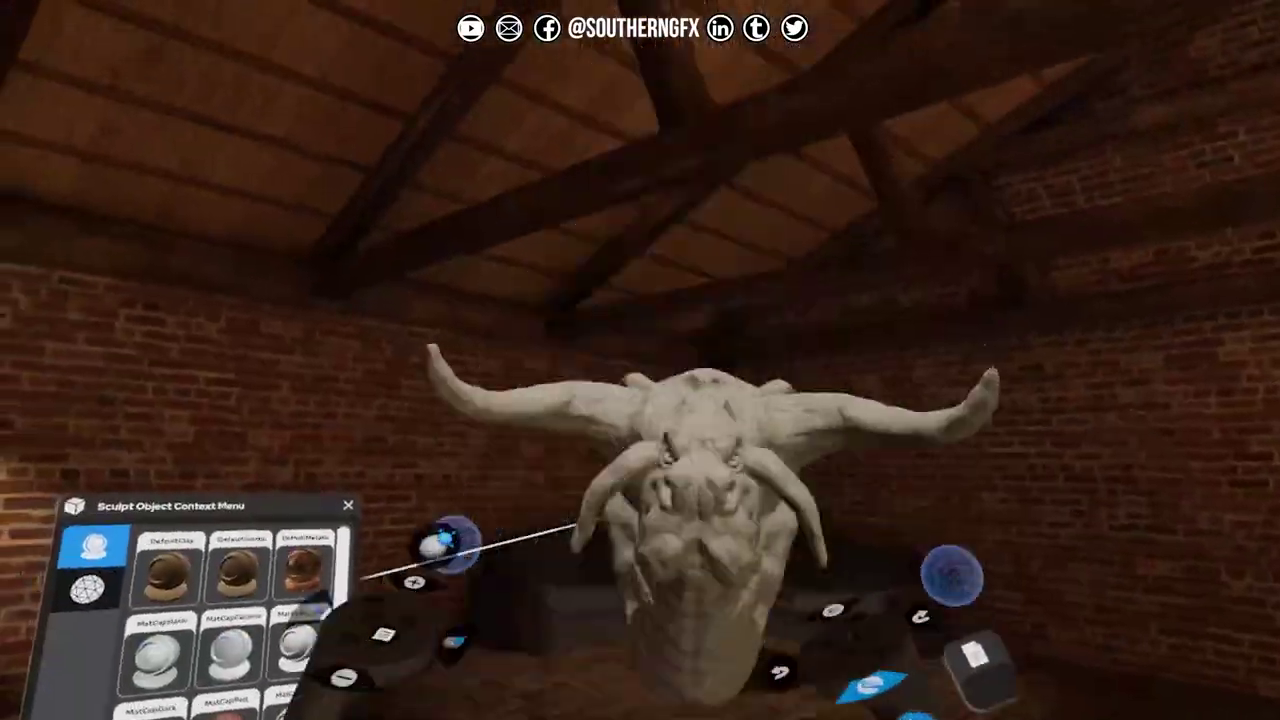
pyautogui.click(545, 440)
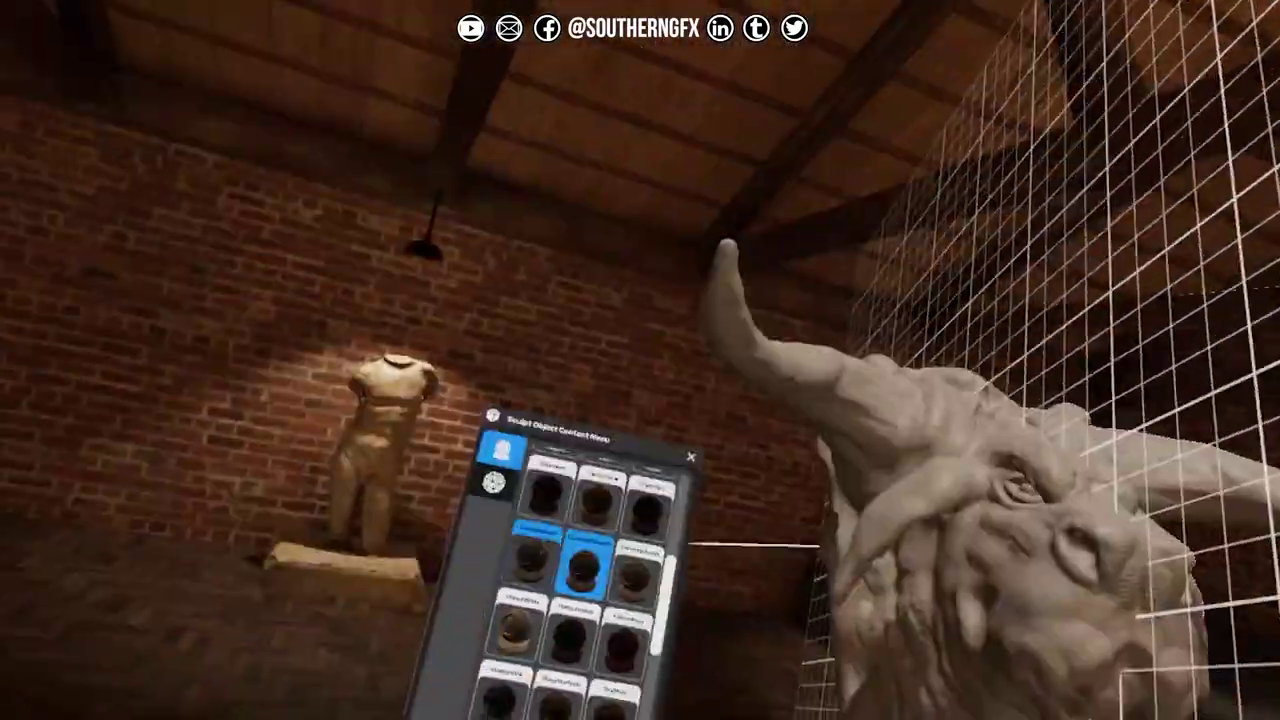
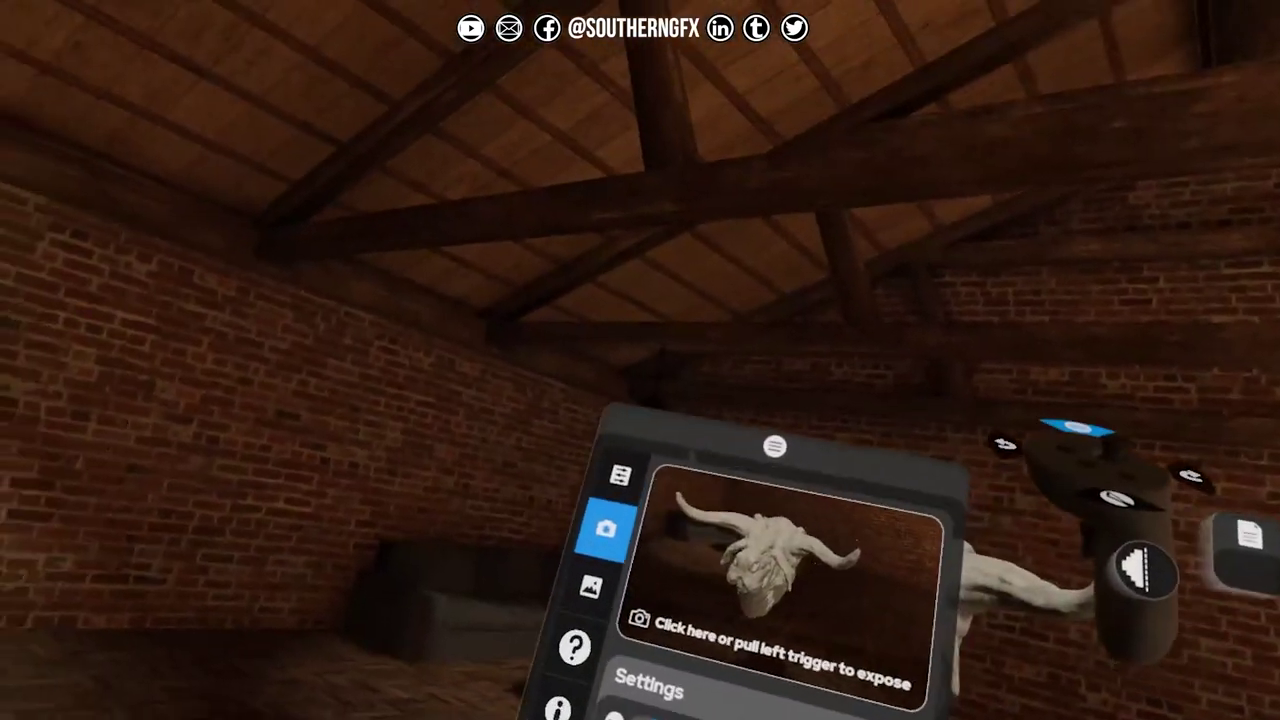
# Step: Adjust the camera settings for a snapshot of the bull head
pyautogui.moveTo(770, 632); pyautogui.dragTo(832, 634)
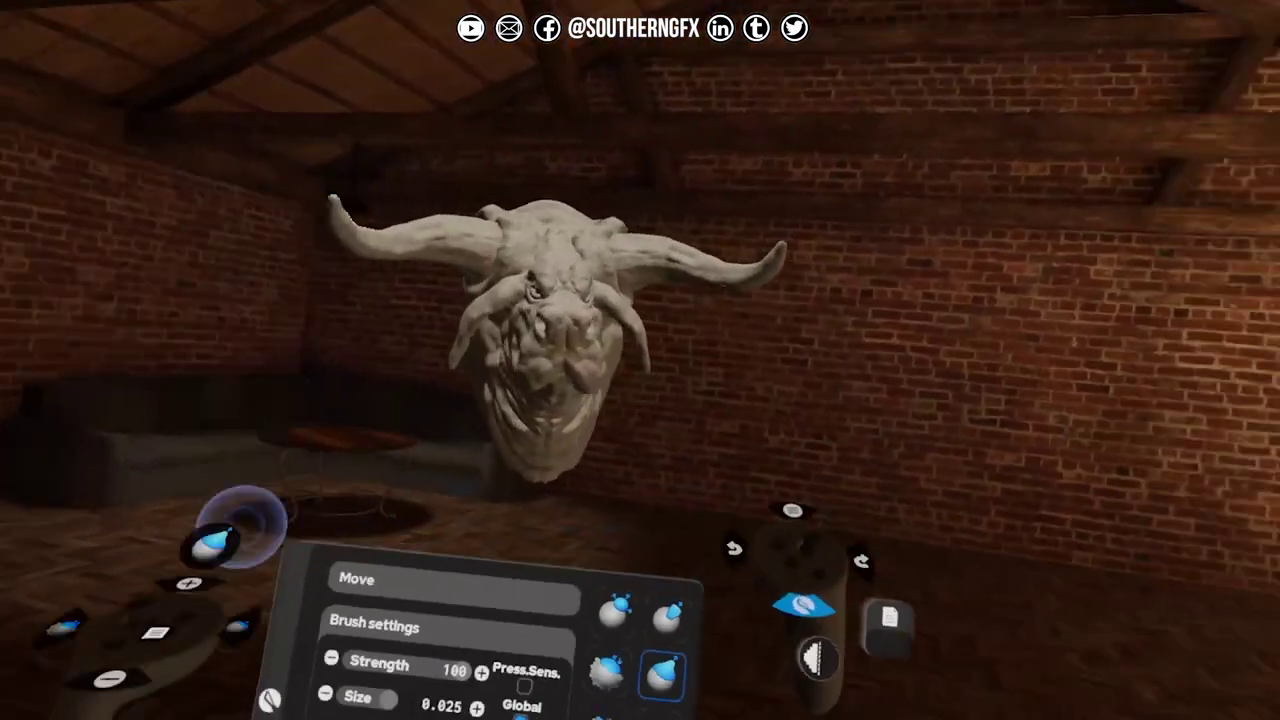
pyautogui.click(811, 712)
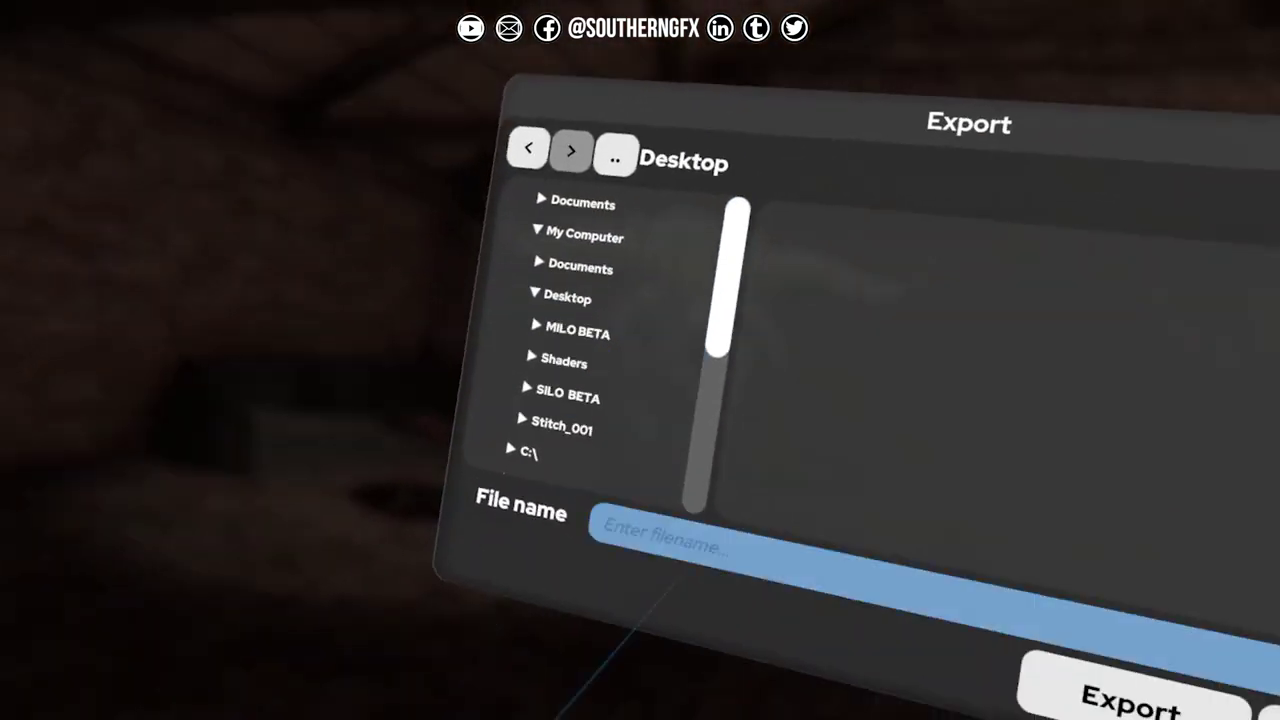
pyautogui.click(688, 566)
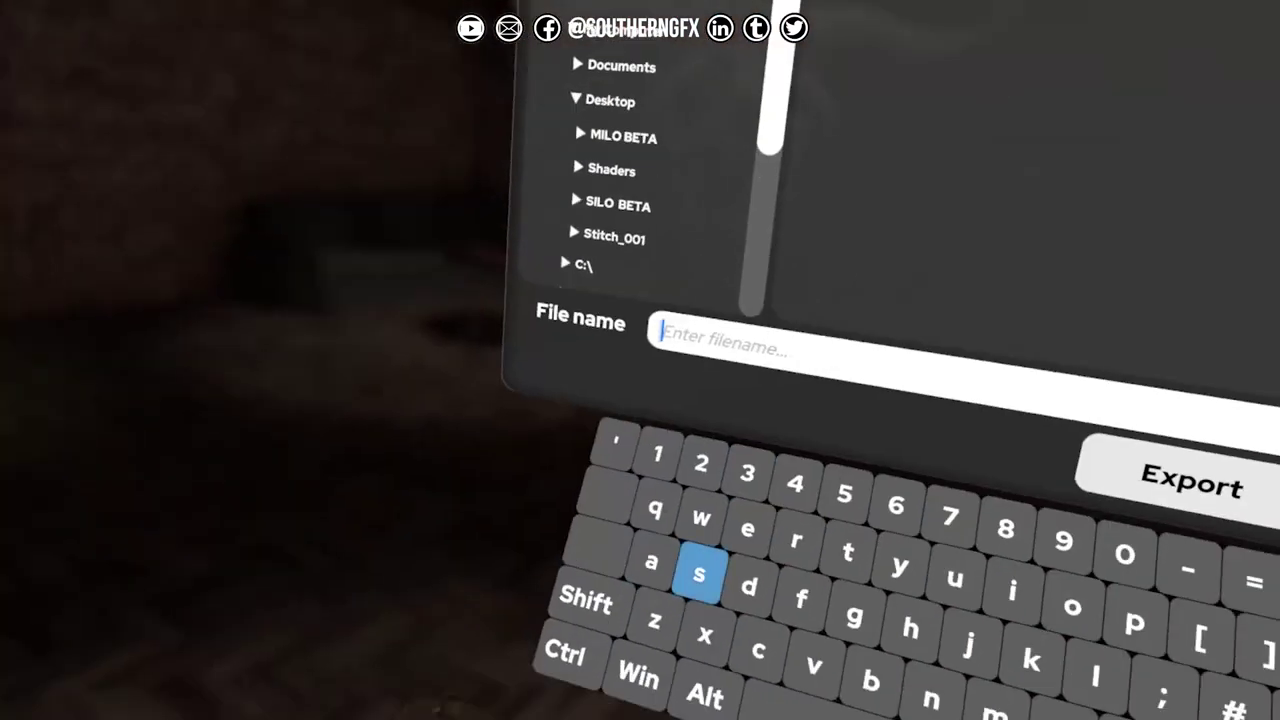
pyautogui.click(932, 430)
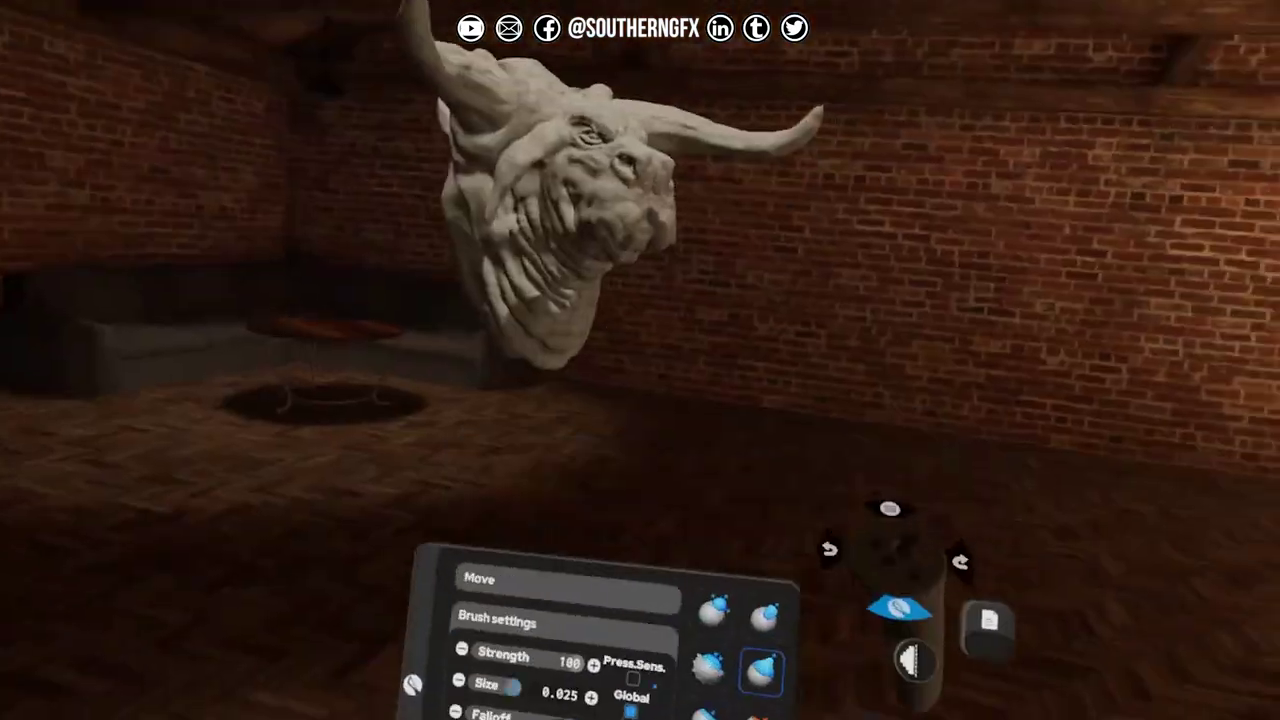
# Step: Try metal materials on the bull head, including SteelPainted and SteelGreasy
pyautogui.click(651, 454)
pyautogui.click(706, 537)
pyautogui.scroll(-2, 594, 614)
pyautogui.click(652, 680)
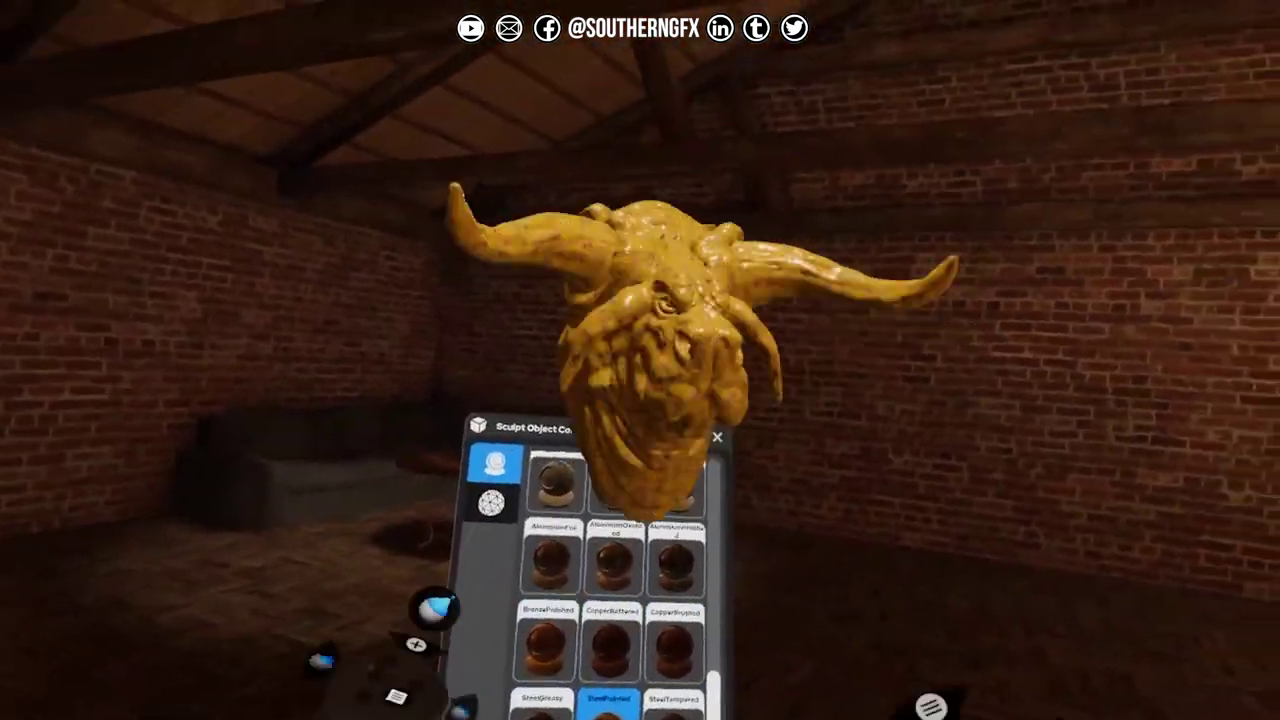
pyautogui.click(483, 711)
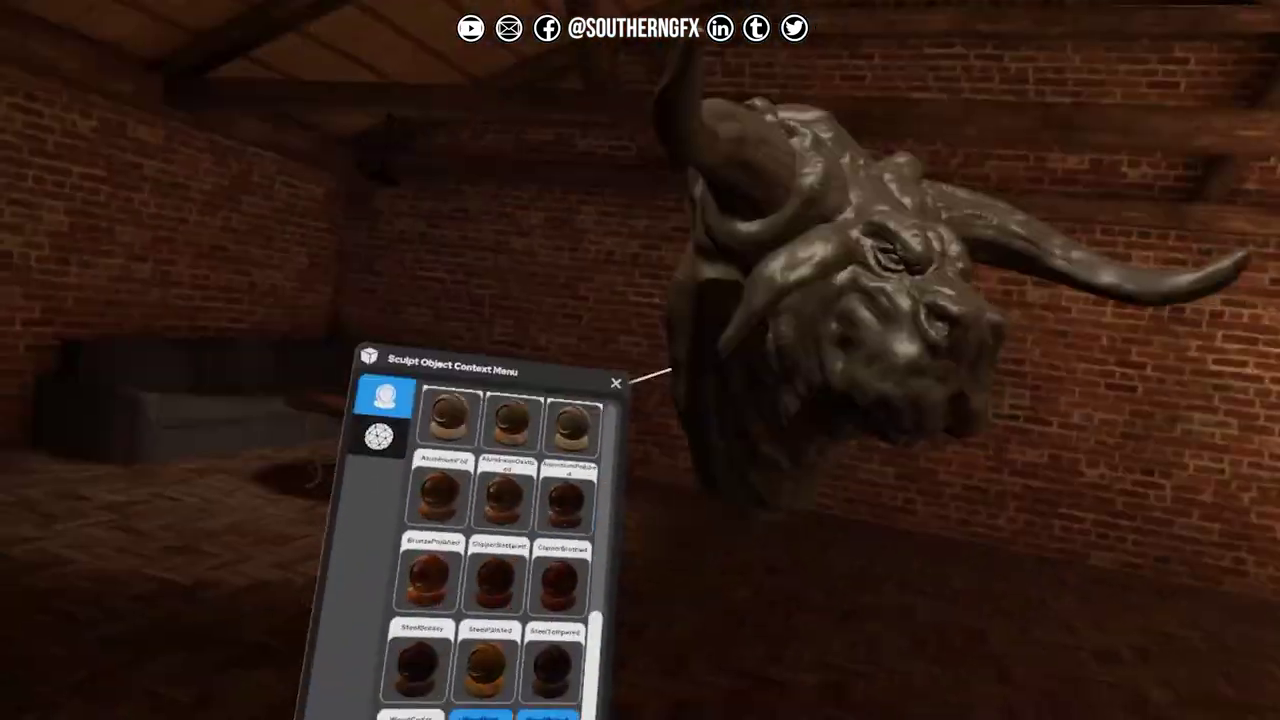
pyautogui.scroll(-1, 594, 514)
pyautogui.click(583, 620)
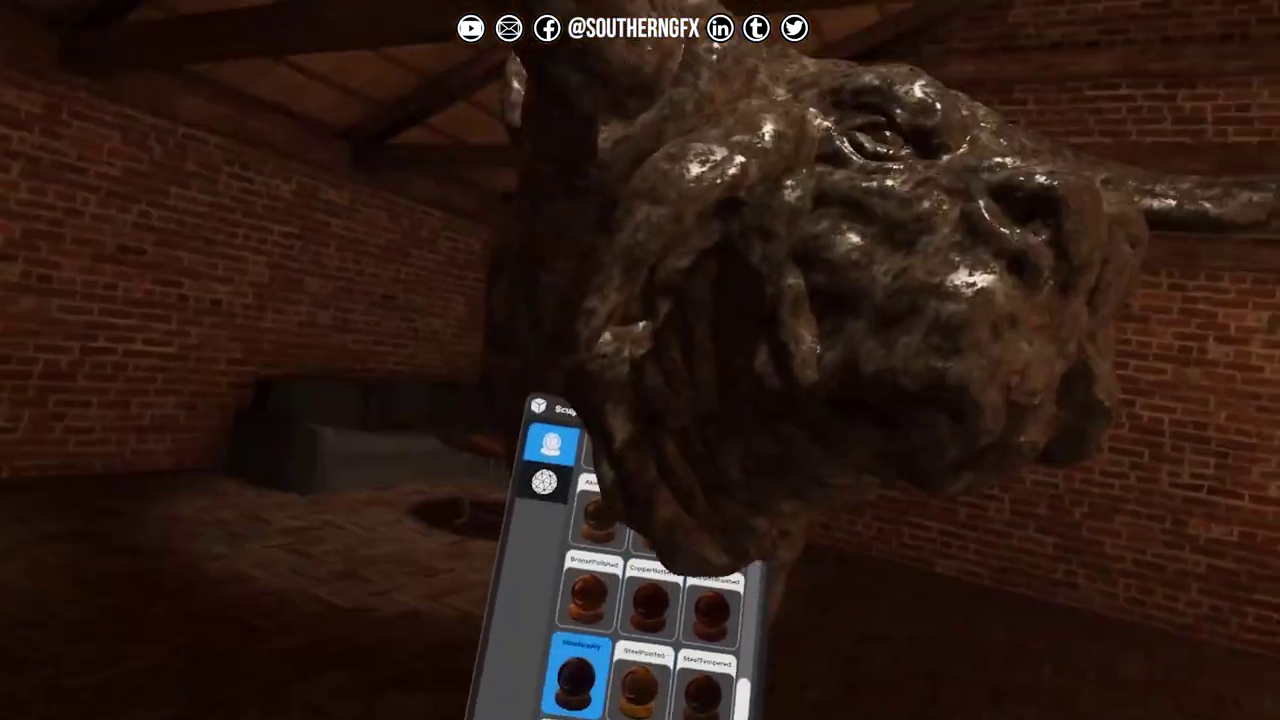
# Step: Apply a dark, slightly glossy material to the bull head in place of SteelGreasy
pyautogui.click(600, 462)
pyautogui.scroll(3, 650, 570)
pyautogui.click(715, 497)
pyautogui.click(578, 655)
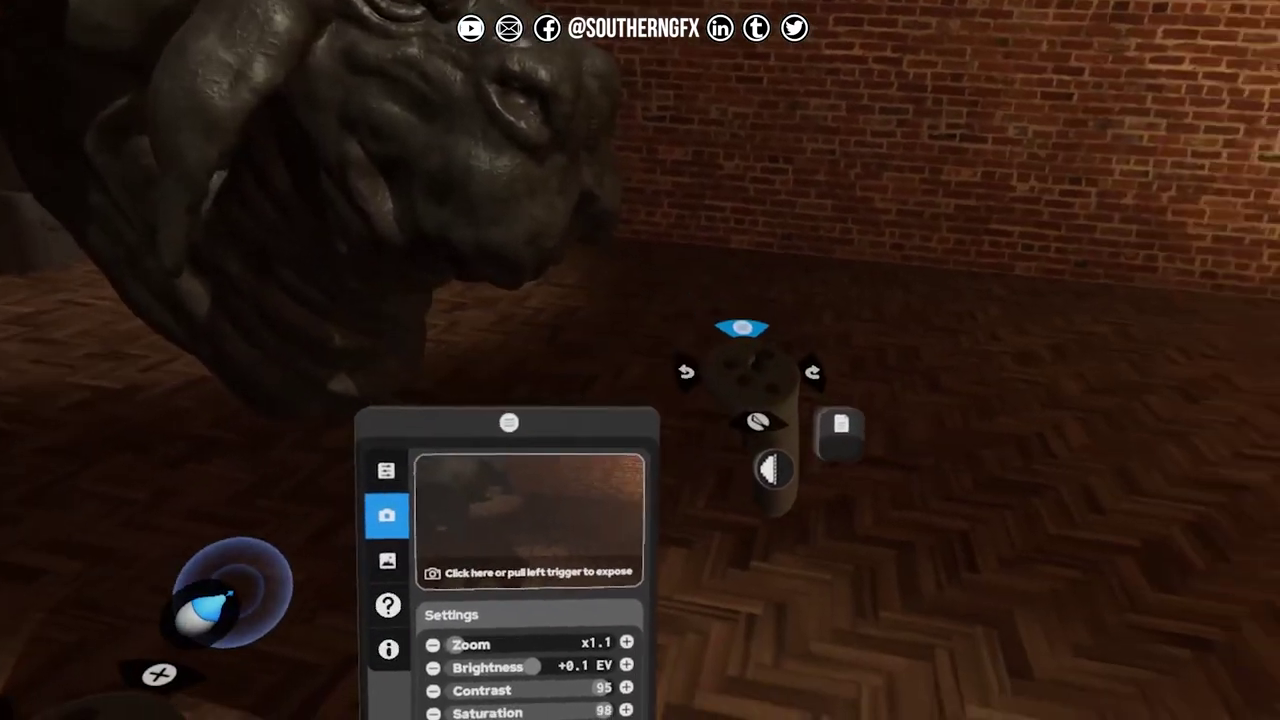
# Step: Change the environment around the sculpture, trying Empty Gray and Grand Hall before settling on Empty Light
pyautogui.click(840, 432)
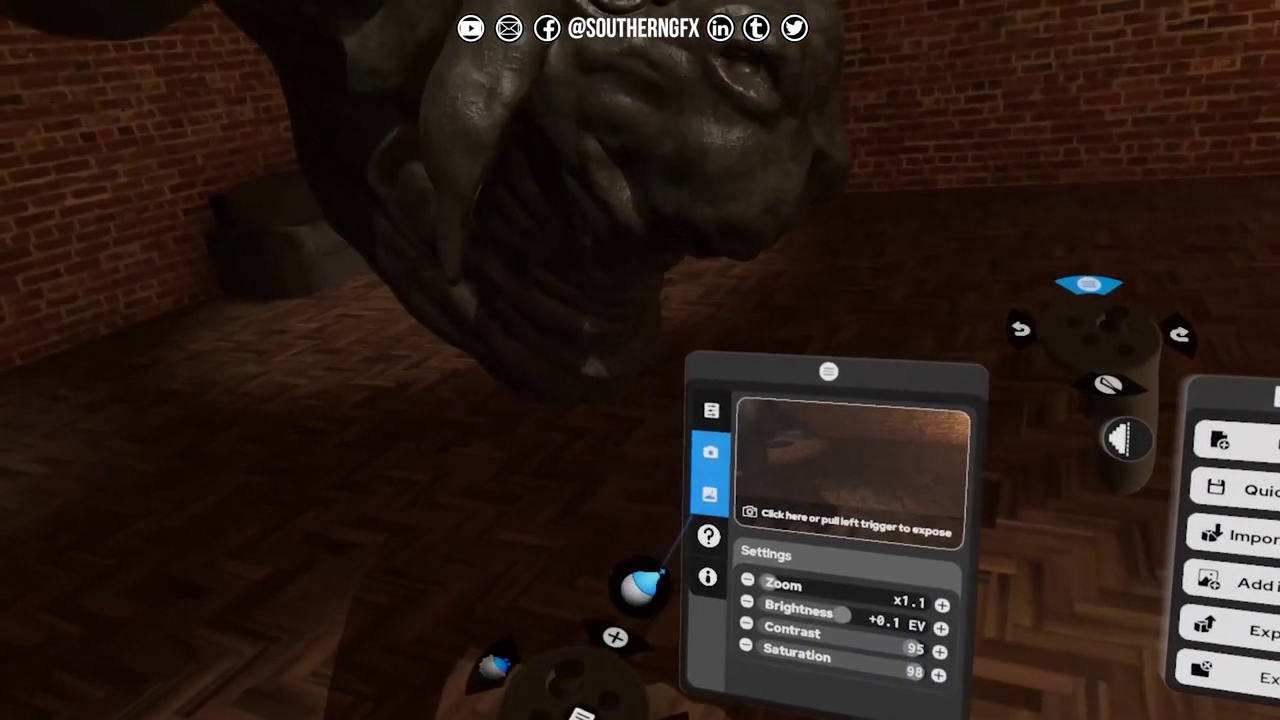
pyautogui.click(709, 494)
pyautogui.moveTo(803, 558); pyautogui.dragTo(860, 567)
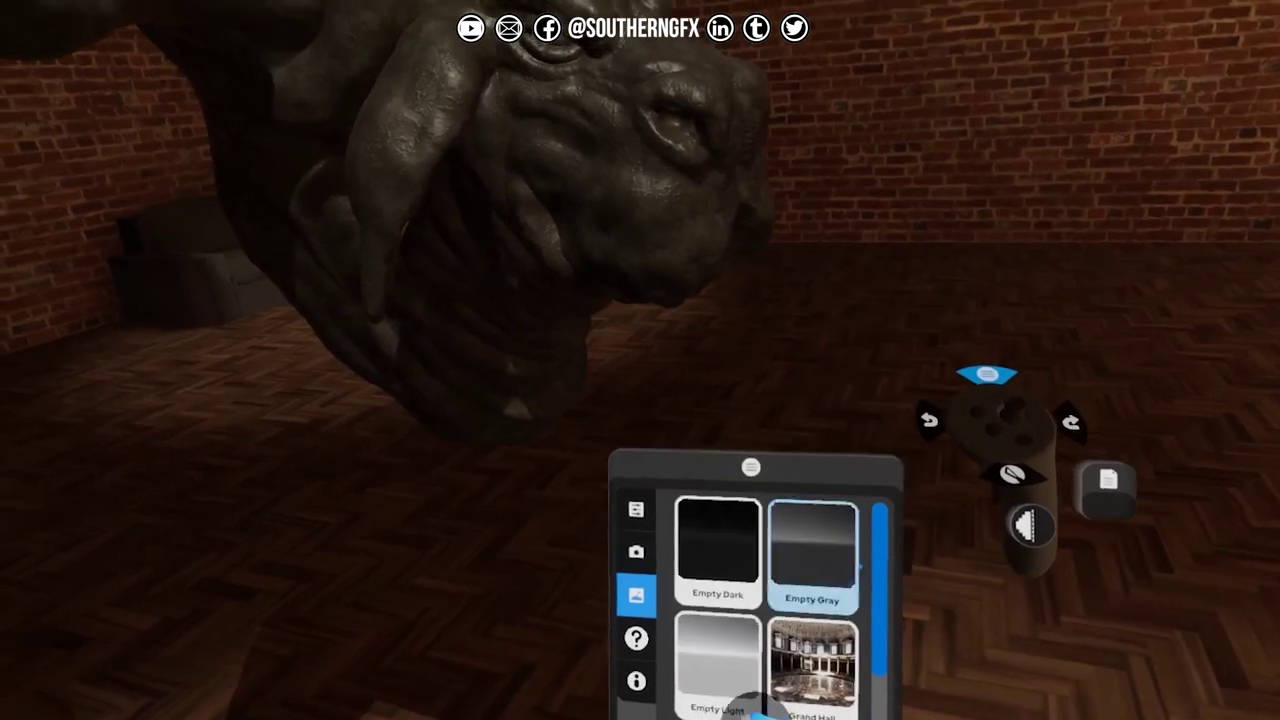
pyautogui.click(812, 555)
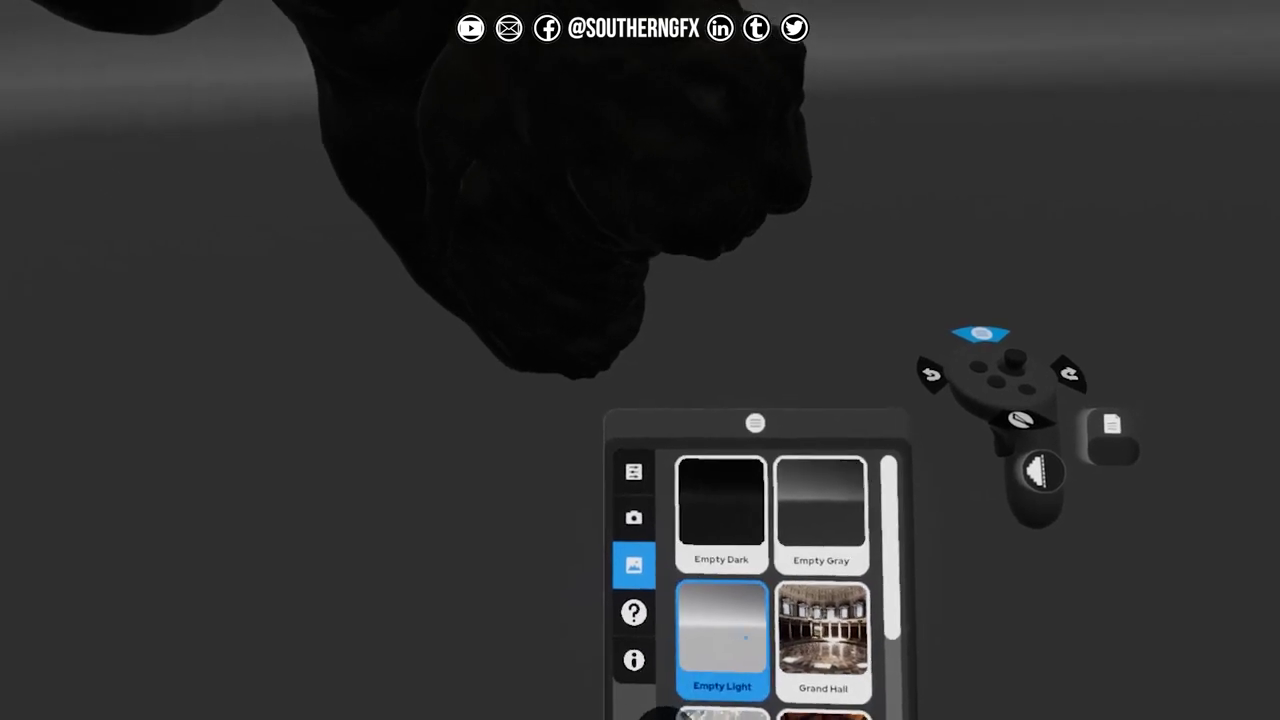
pyautogui.click(822, 630)
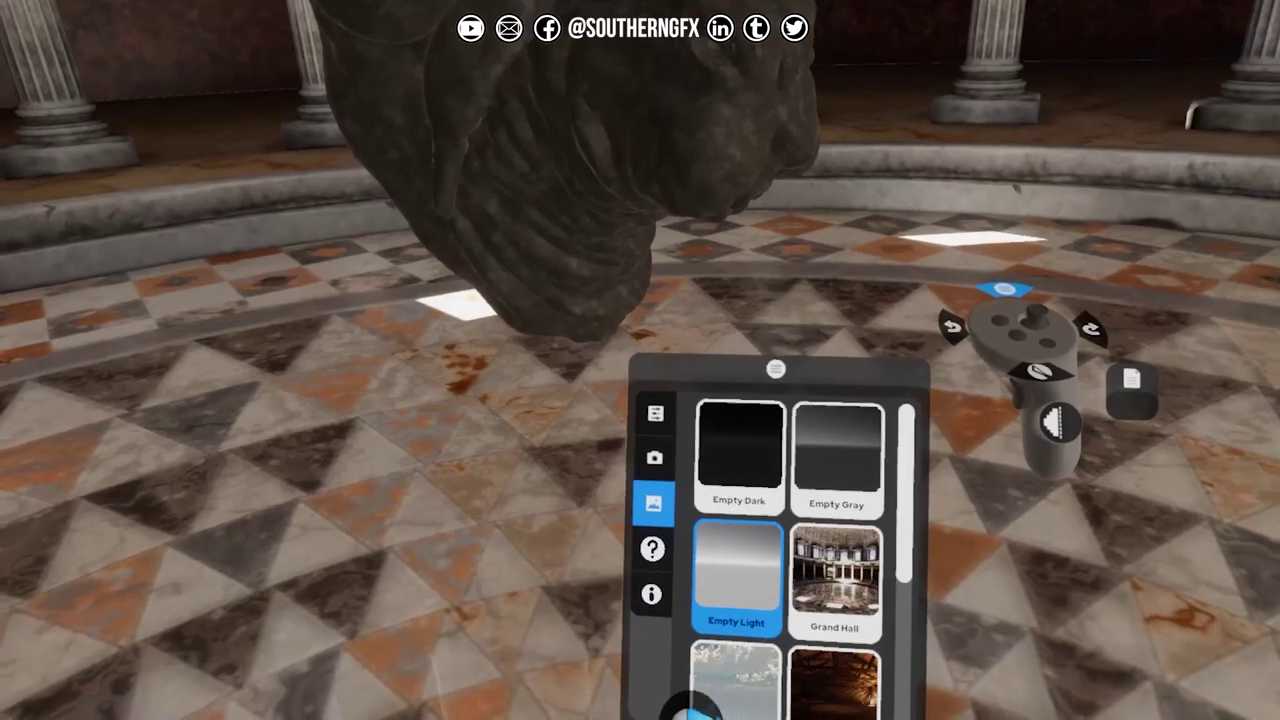
pyautogui.scroll(-3, 790, 560)
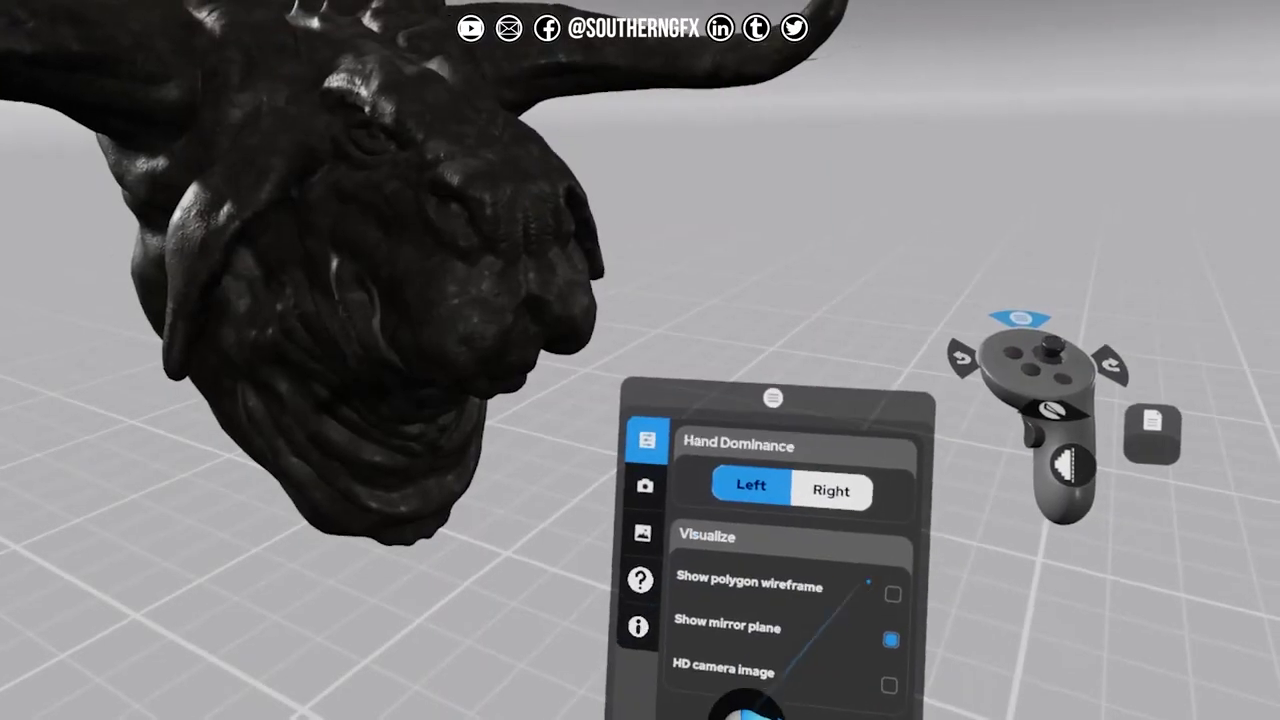
# Step: Turn on the polygon wireframe display for the sculpture
pyautogui.click(892, 594)
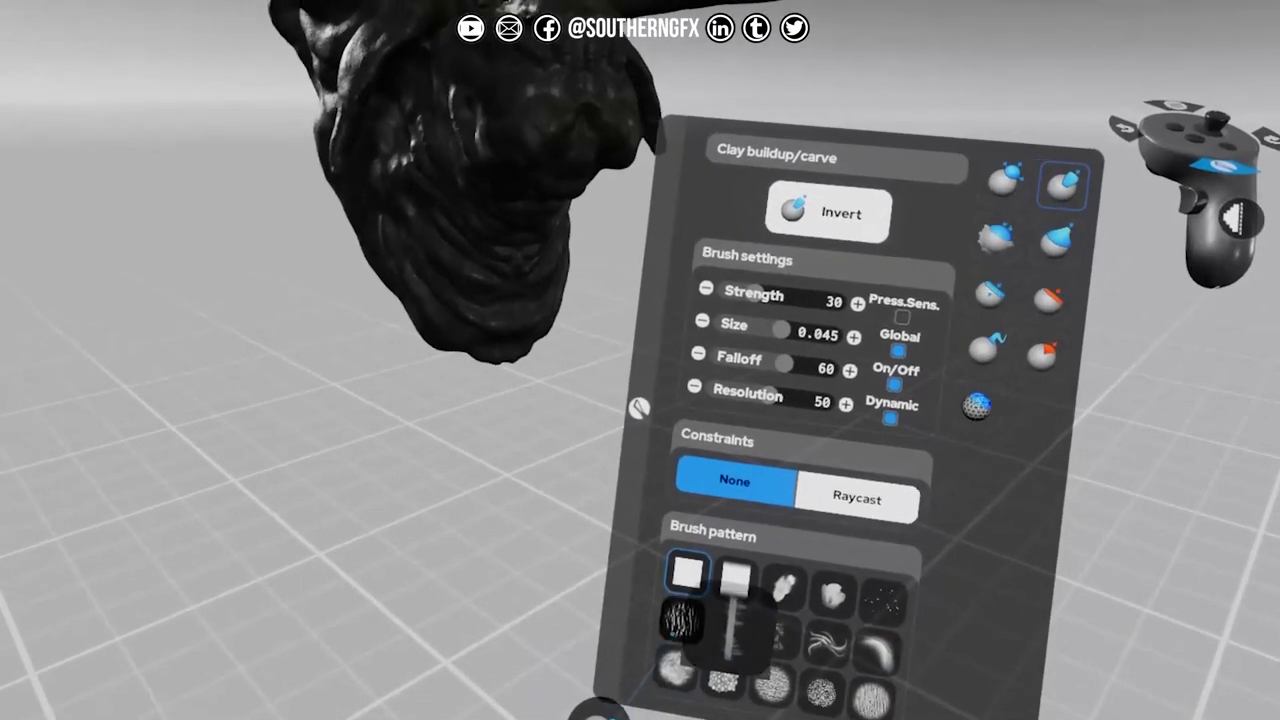
# Step: Choose the streaked vertical-line brush pattern for the Clay buildup/carve brush
pyautogui.click(682, 620)
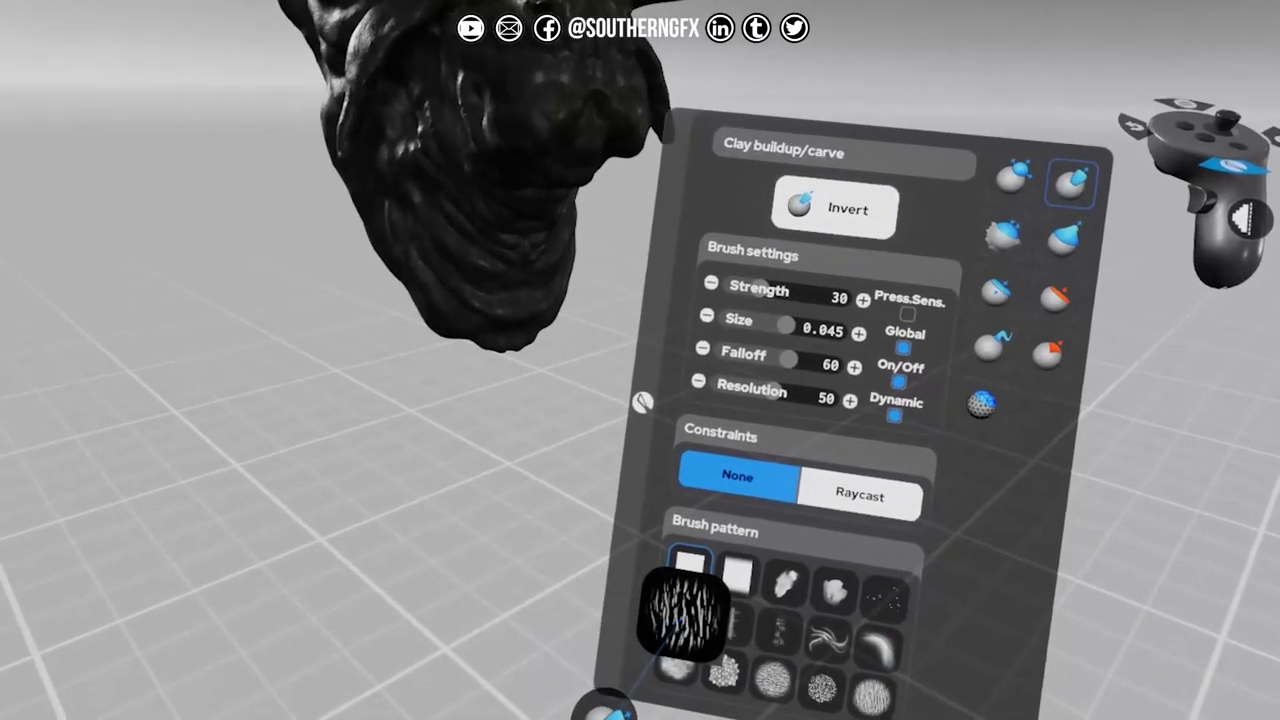